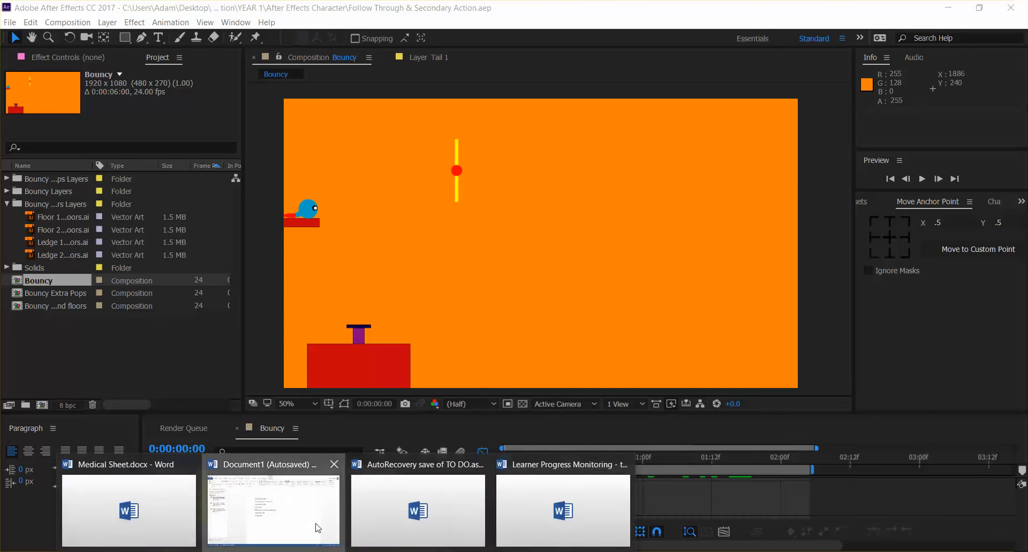
# - Switch to the Word document listing the animation principles, close its Document Recovery pane, and return to After Effects
pyautogui.click(315, 524)
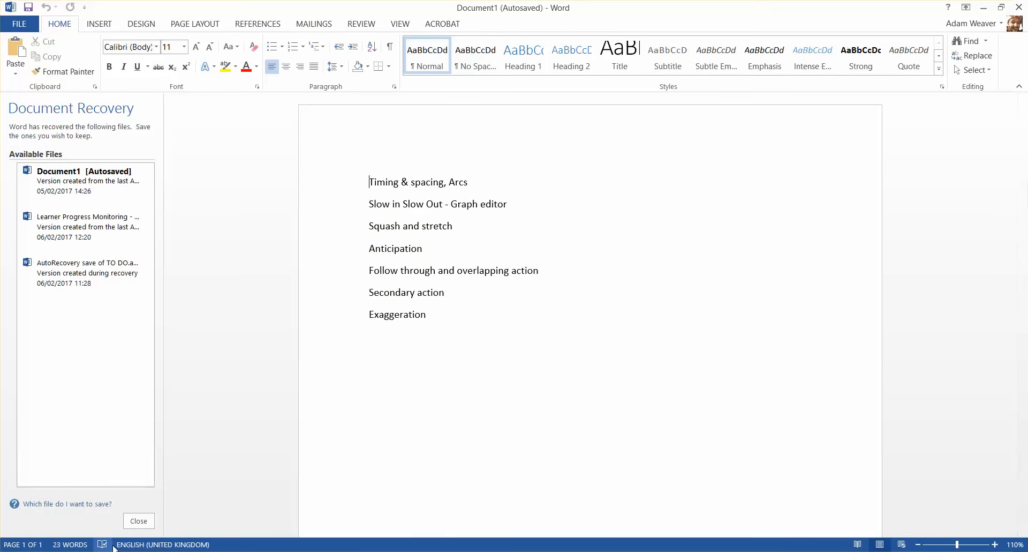
pyautogui.click(139, 521)
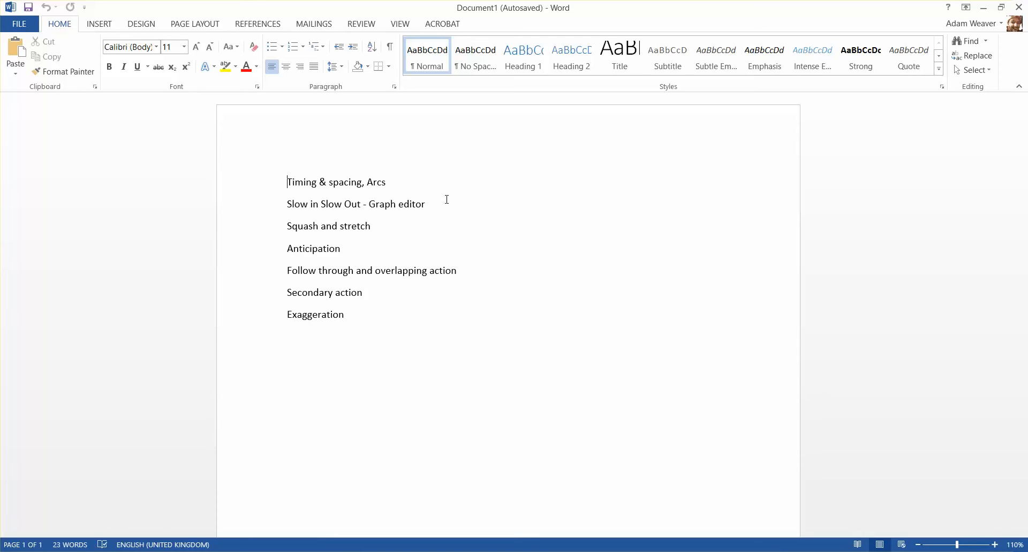
pyautogui.click(984, 8)
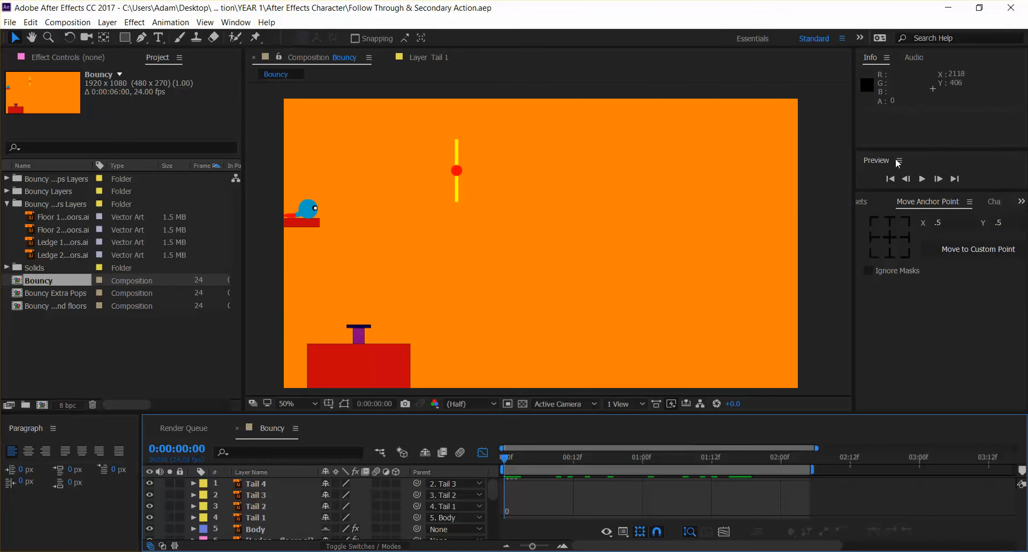
# - Preview the finished bouncing animation in the Bouncy composition and stop playback
pyautogui.click(921, 180)
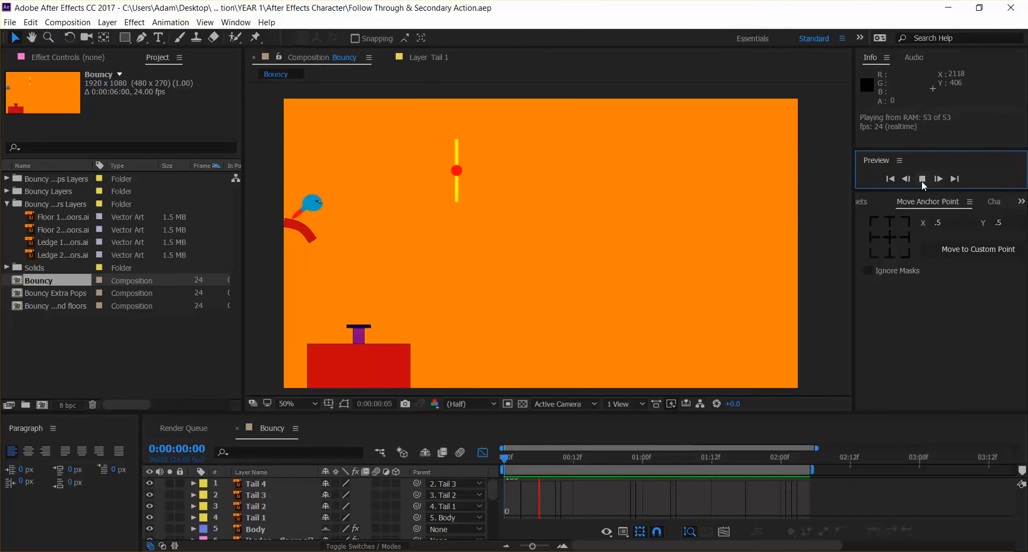
pyautogui.click(921, 180)
# - Open the recent project "Bouncy Tutorial Demo 1 - Timing, Spacing and Arcs .aep"
pyautogui.click(10, 22)
pyautogui.moveTo(107, 75)
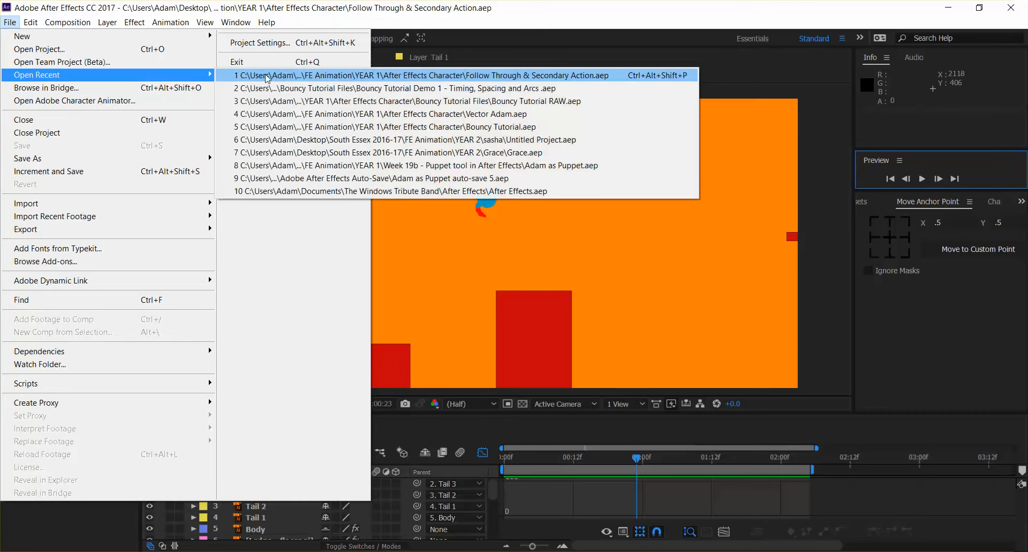
pyautogui.click(294, 91)
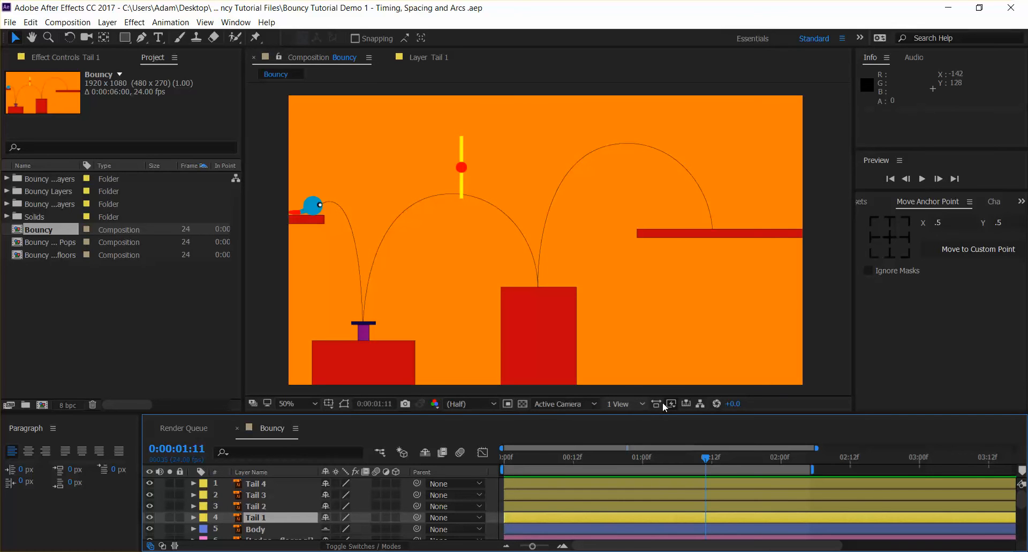
# - Enlarge the timeline and set the label colour of all unlocked layers, from Tail 4 to Orange Solid 1, to None
pyautogui.moveTo(500, 414); pyautogui.dragTo(509, 272)
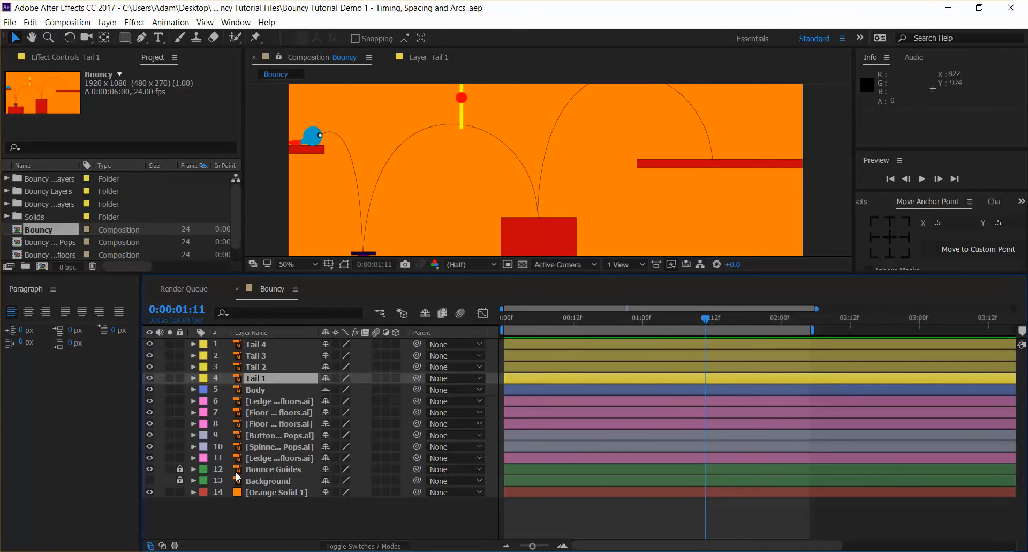
pyautogui.click(203, 344)
pyautogui.click(204, 492)
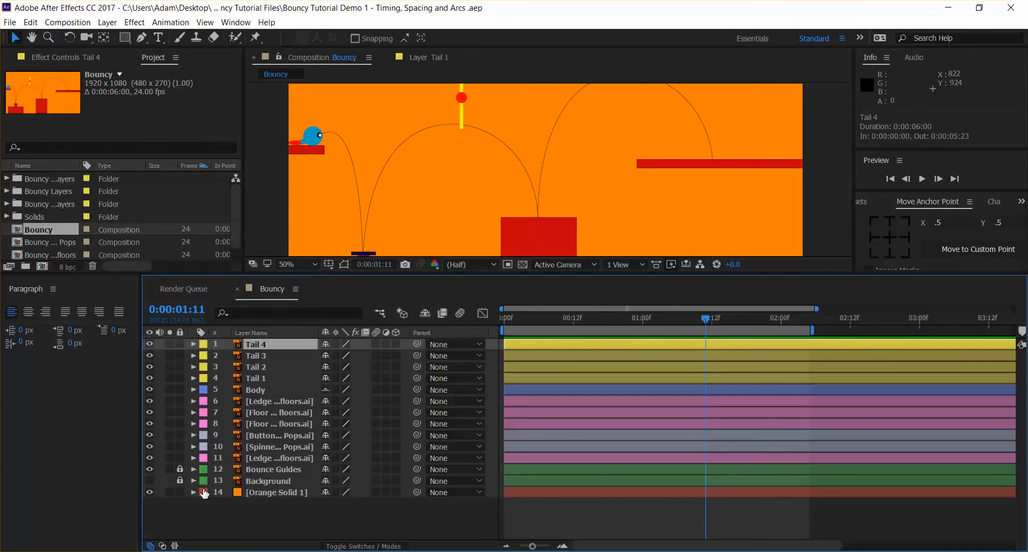
pyautogui.keyDown('shift'); pyautogui.click(205, 492); pyautogui.keyUp('shift')
pyautogui.click(204, 494)
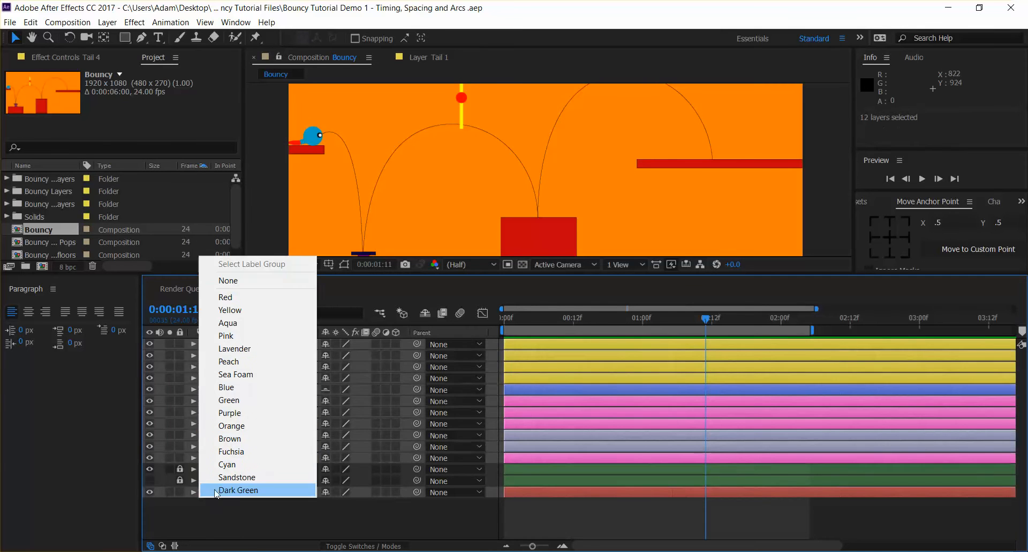
pyautogui.click(254, 278)
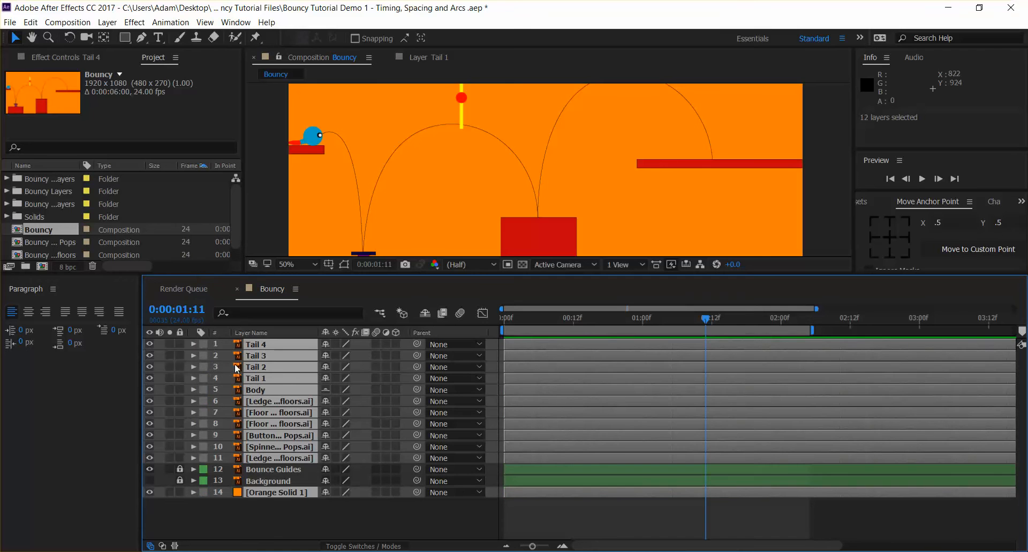
# - Unlock the Bounce Guides and Background layers and set their label colours to None
pyautogui.click(205, 475)
pyautogui.rightClick(205, 475)
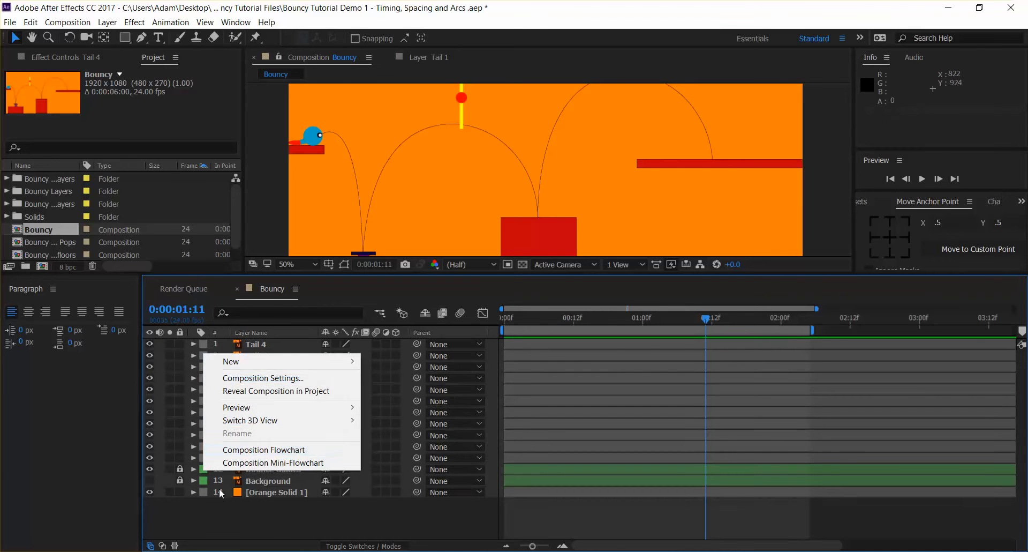
pyautogui.click(217, 500)
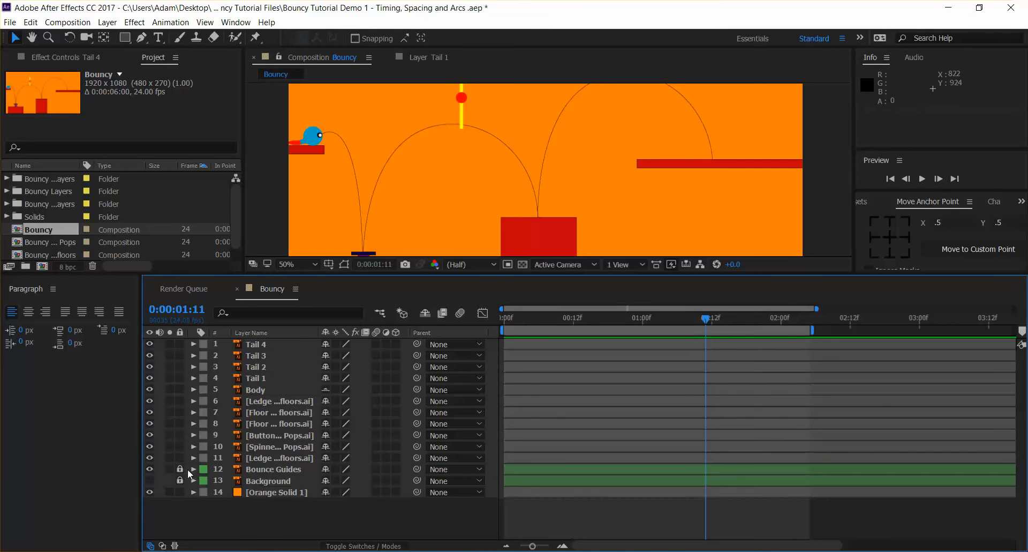
pyautogui.click(204, 470)
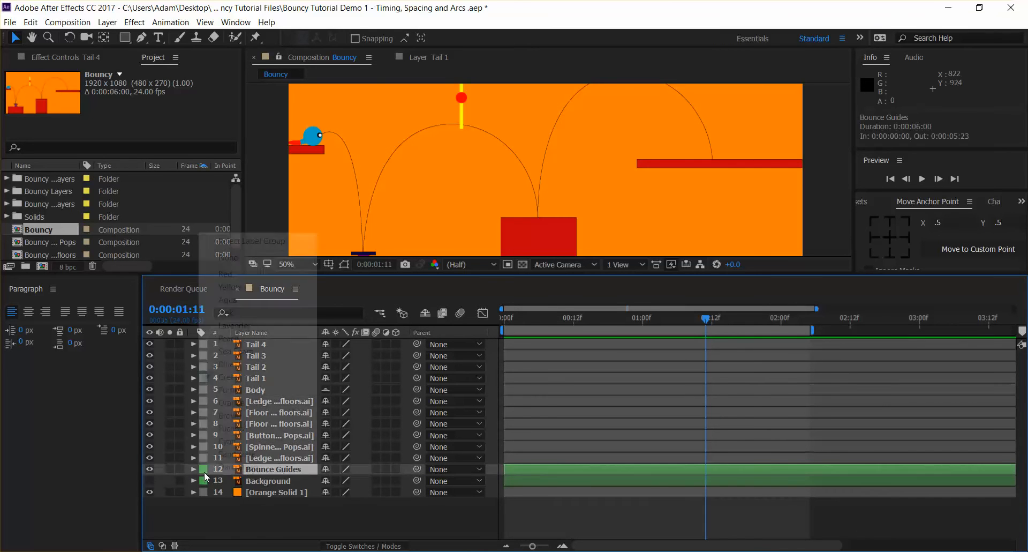
pyautogui.click(240, 257)
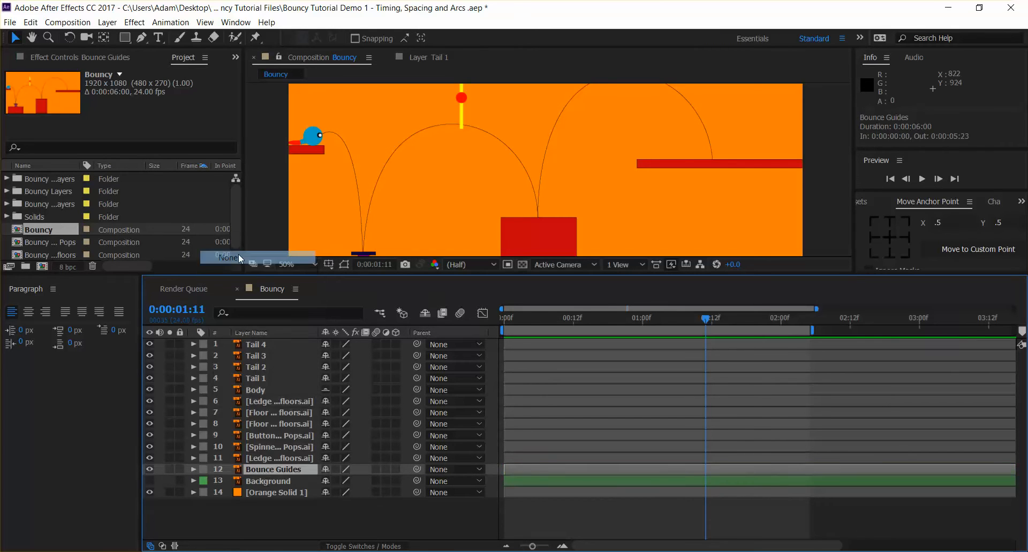
pyautogui.click(203, 480)
pyautogui.click(288, 267)
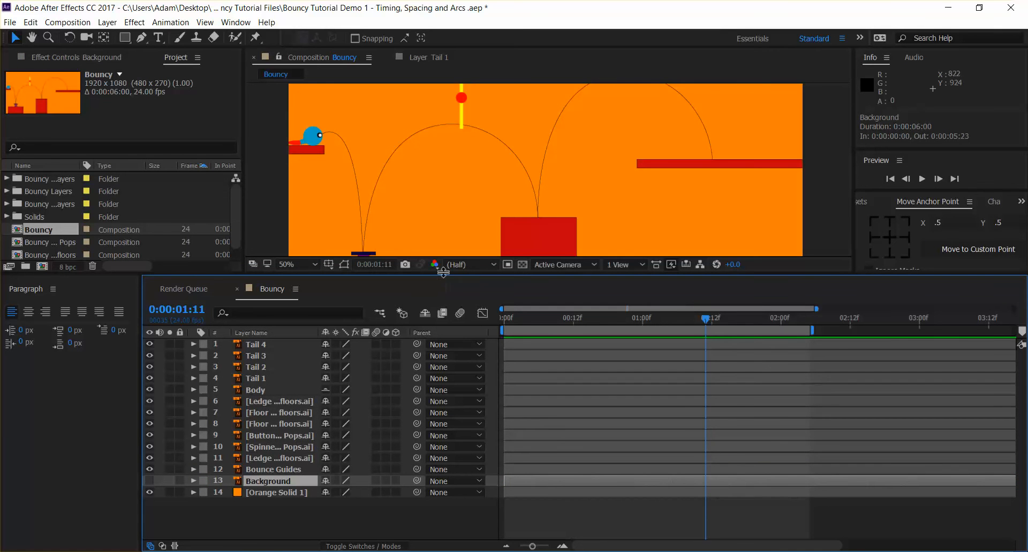
# - Enlarge the composition view and examine the character's body and tail pieces up close
pyautogui.moveTo(443, 272); pyautogui.dragTo(442, 309)
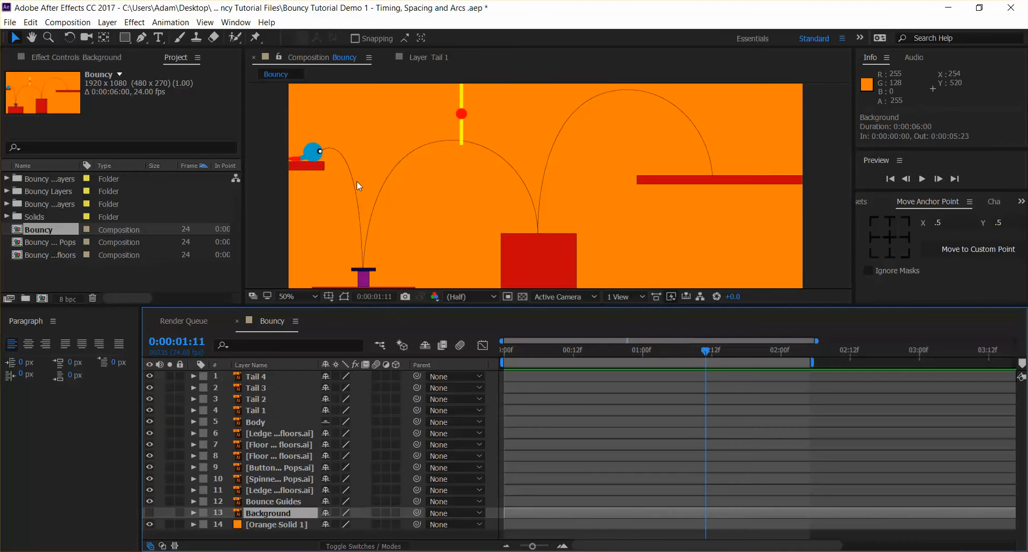
pyautogui.press('.')
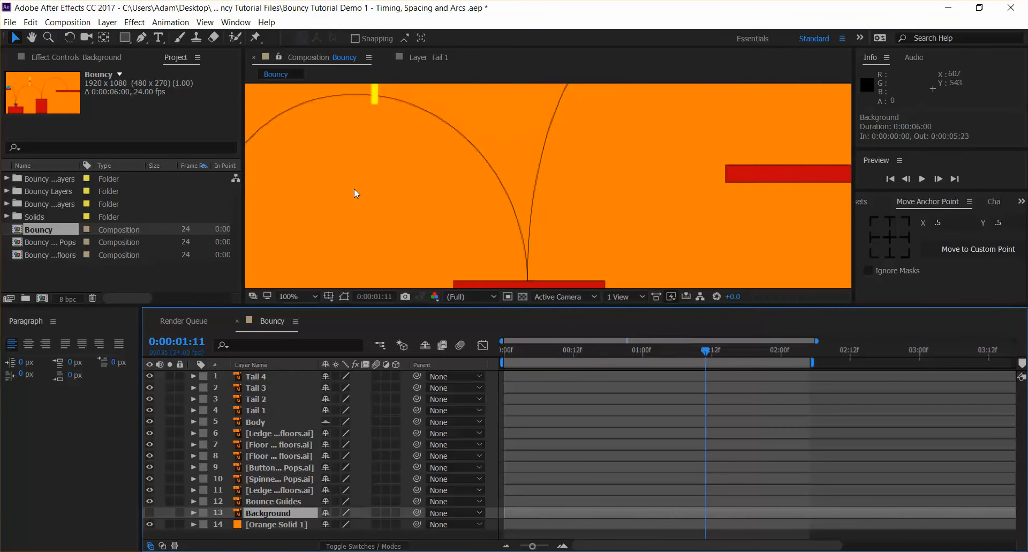
pyautogui.moveTo(385, 191); pyautogui.dragTo(760, 257)
pyautogui.scroll(2, 385, 189)
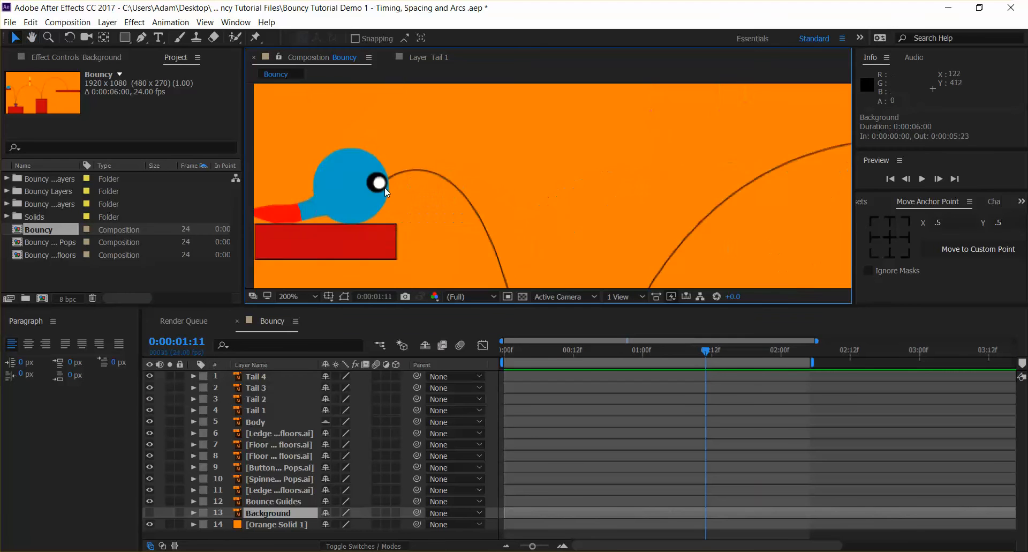
pyautogui.moveTo(386, 191); pyautogui.dragTo(790, 185)
pyautogui.click(589, 185)
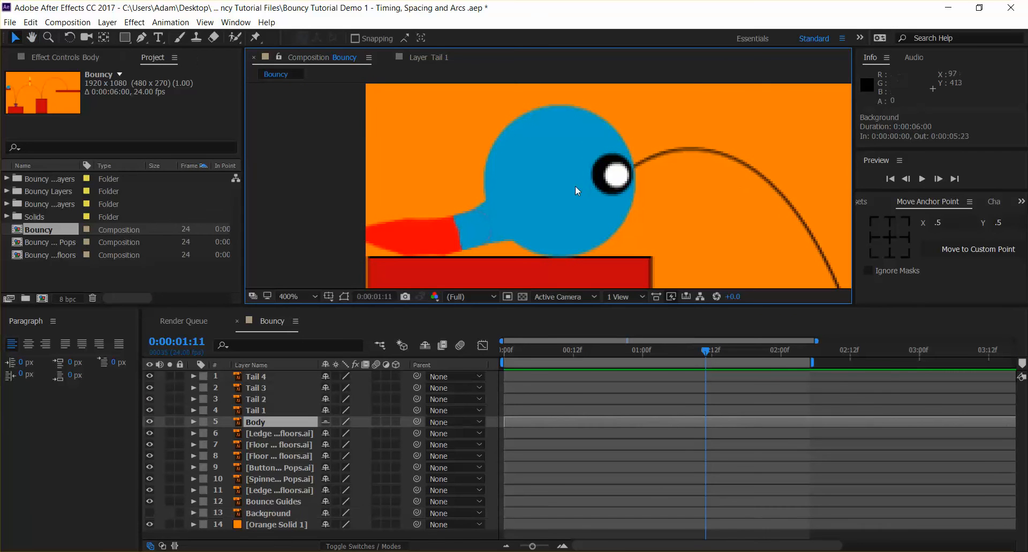
pyautogui.doubleClick(553, 187)
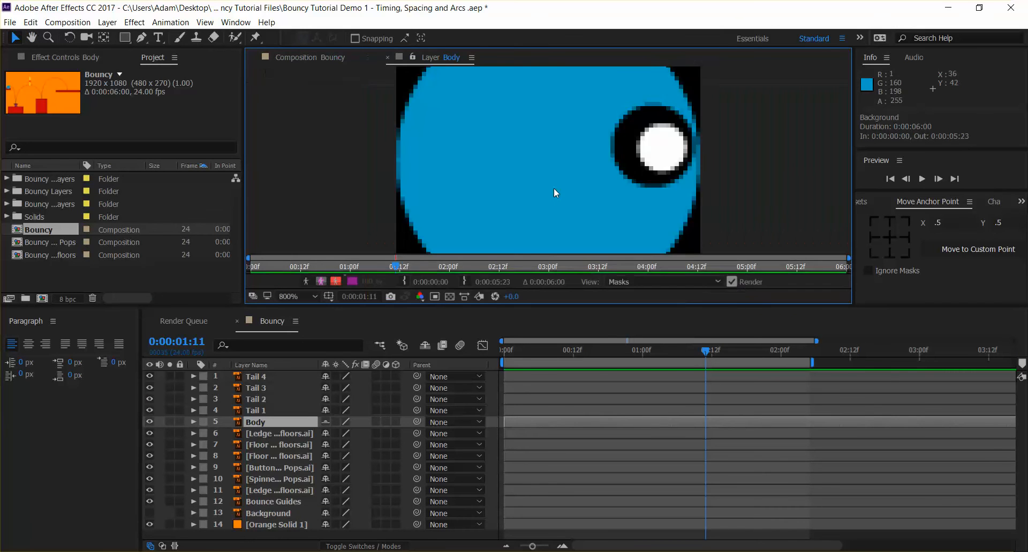
pyautogui.click(343, 55)
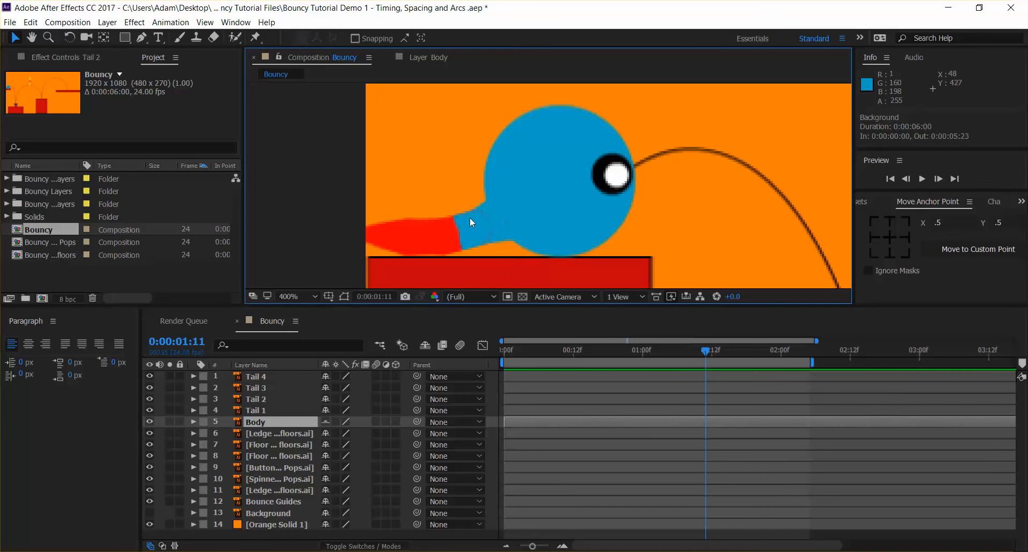
pyautogui.click(386, 228)
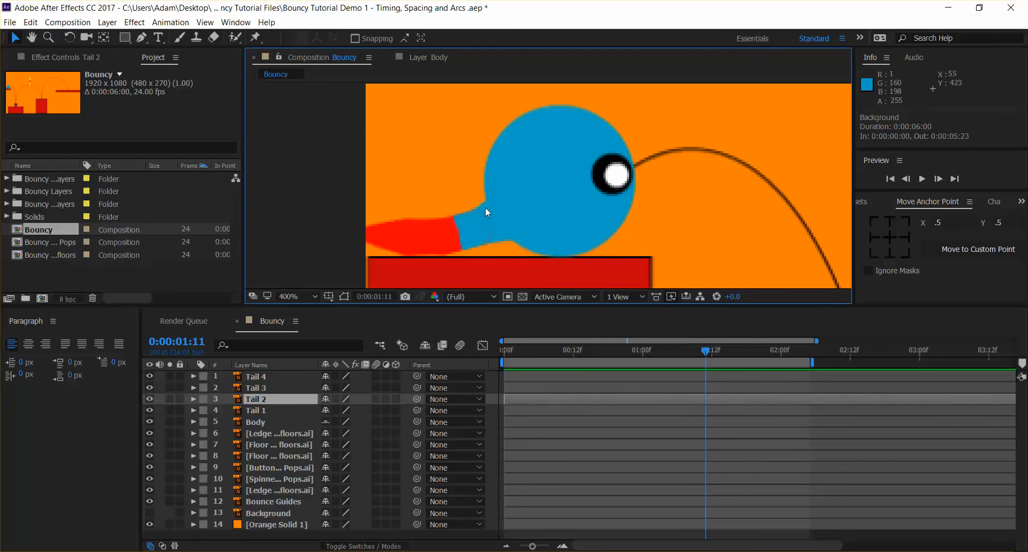
pyautogui.scroll(-1, 492, 174)
pyautogui.click(423, 217)
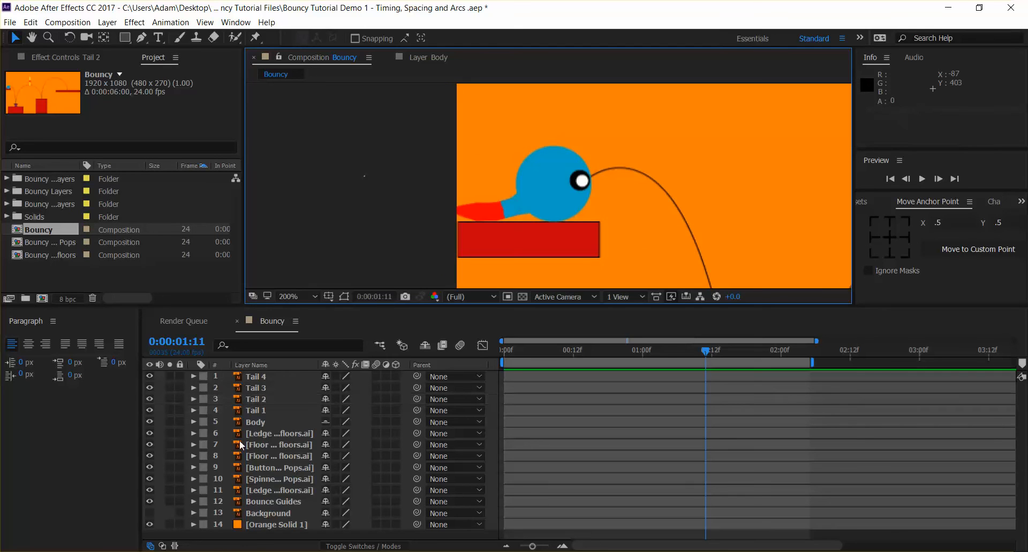
# - Try rotating the Tail 3 layer with the Rotation tool, and undo the rotation
pyautogui.click(257, 388)
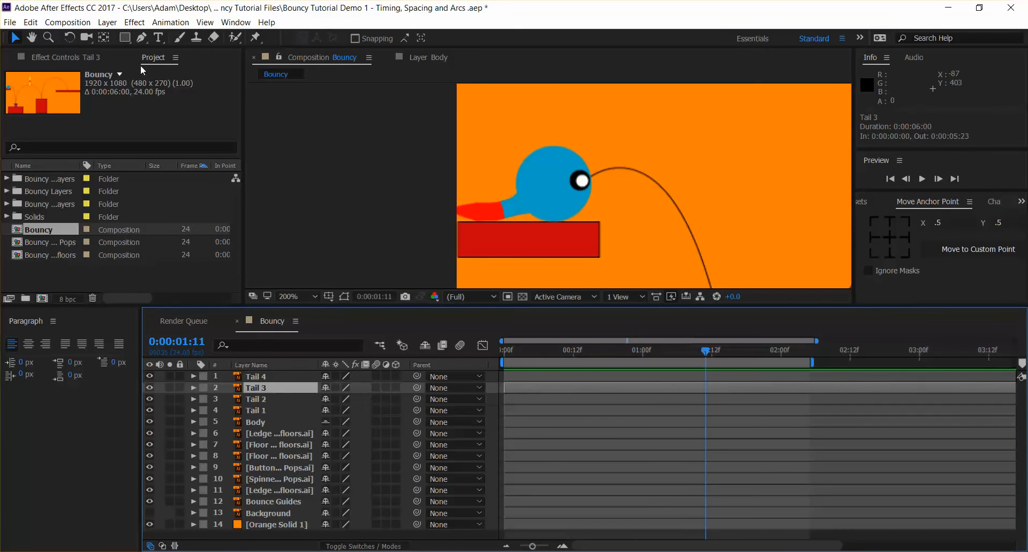
pyautogui.click(68, 39)
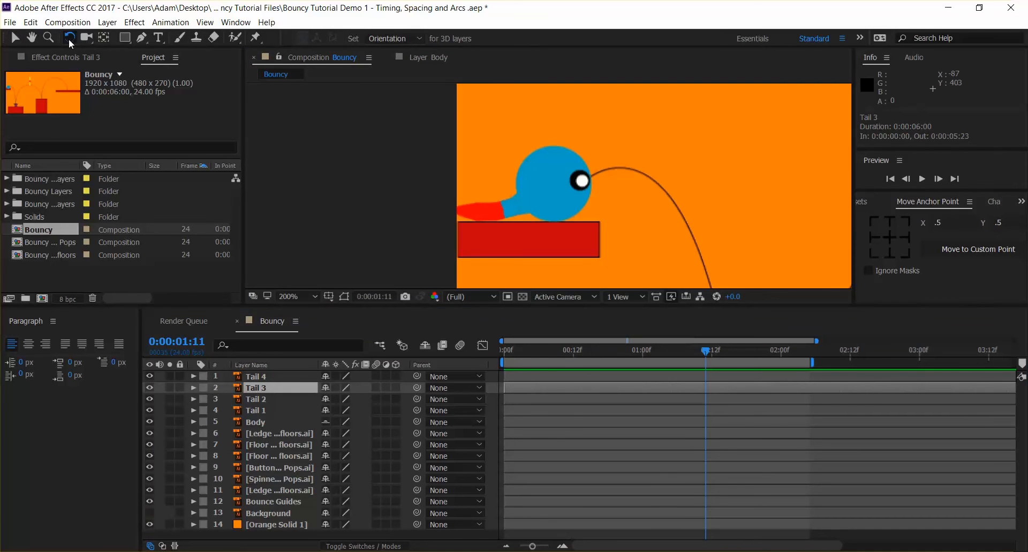
pyautogui.moveTo(511, 206); pyautogui.dragTo(529, 208)
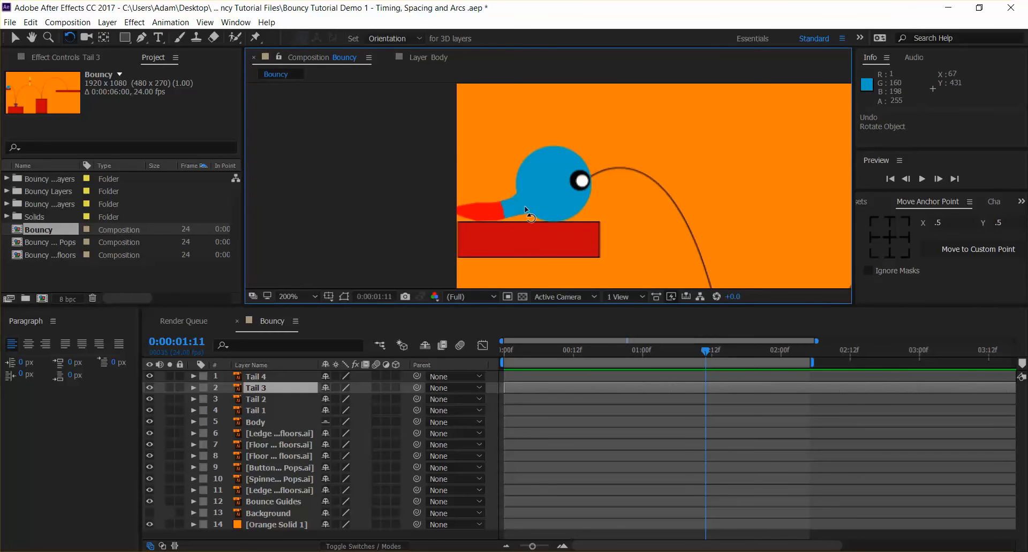
# - Select the Tail 4 layer and close the Body layer's viewer, leaving only the Bouncy composition open
pyautogui.scroll(2, 528, 212)
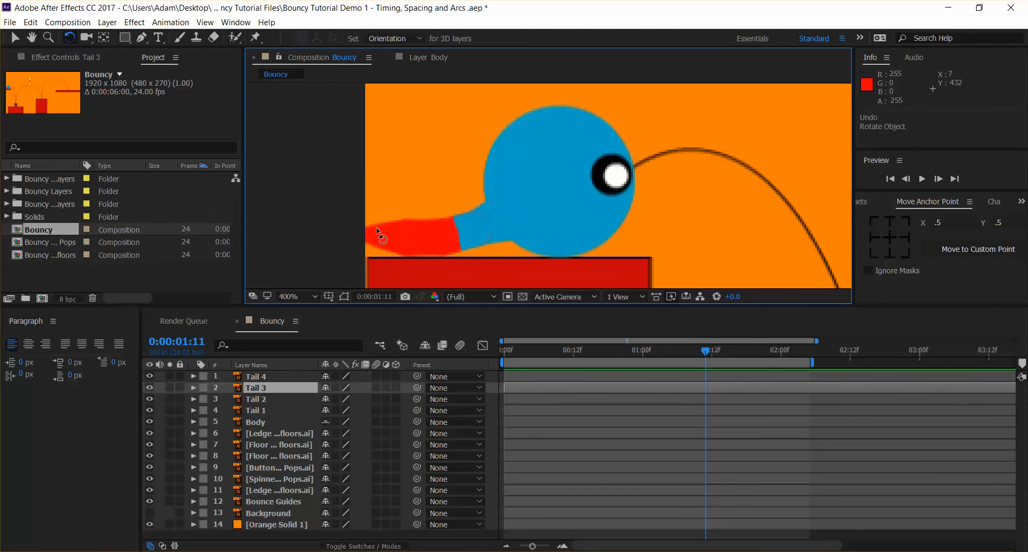
pyautogui.click(268, 375)
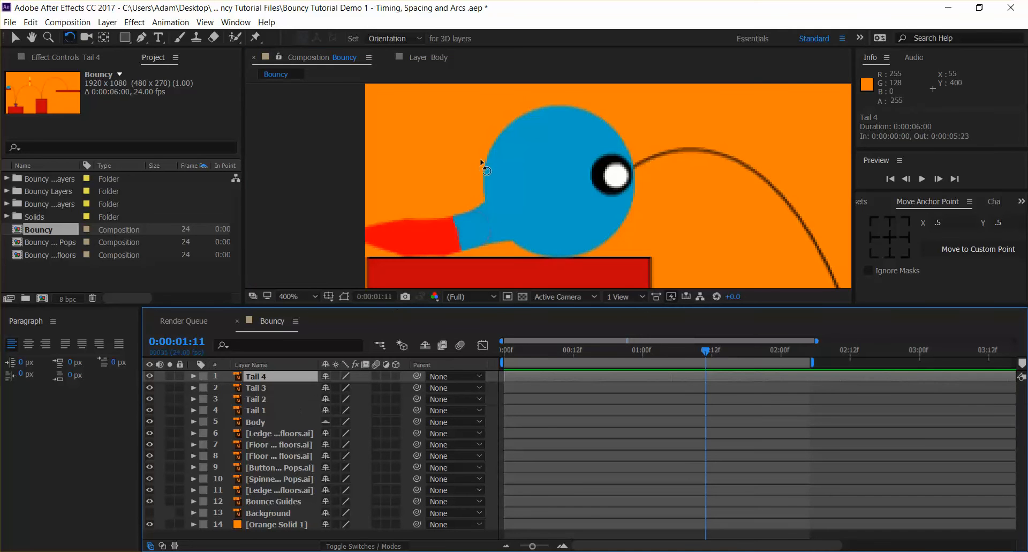
pyautogui.click(440, 56)
pyautogui.click(388, 55)
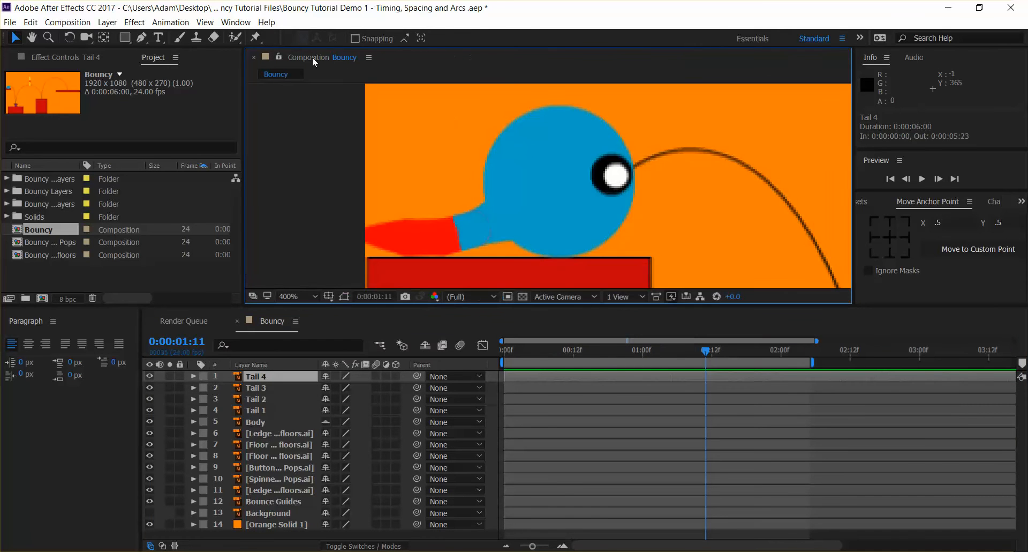
# - Examine the whole Bouncy composition, including the tail pieces, the bounce guide arcs and the platforms
pyautogui.click(503, 225)
pyautogui.scroll(-3, 503, 224)
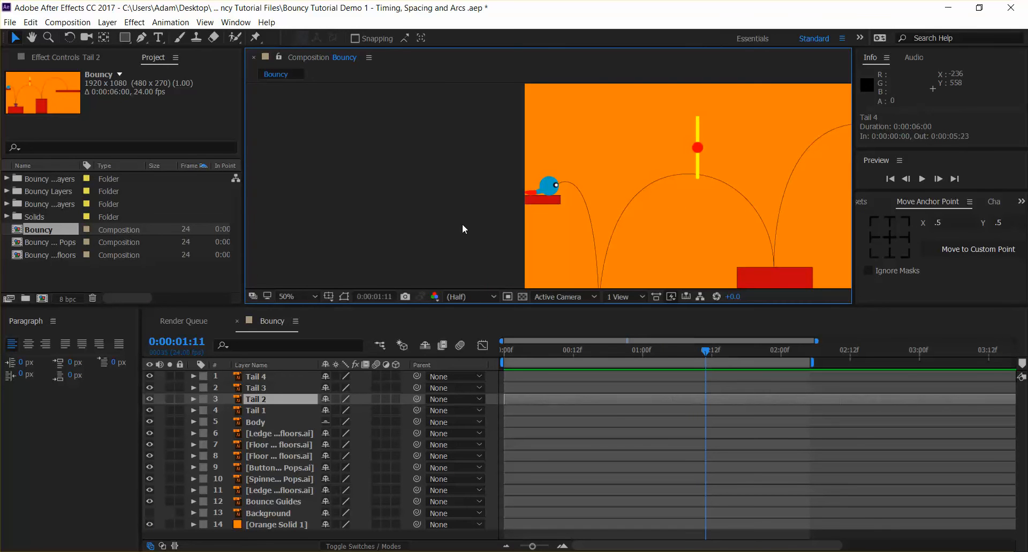
pyautogui.press('space')
pyautogui.moveTo(558, 197); pyautogui.dragTo(323, 187)
pyautogui.moveTo(478, 194); pyautogui.dragTo(488, 152)
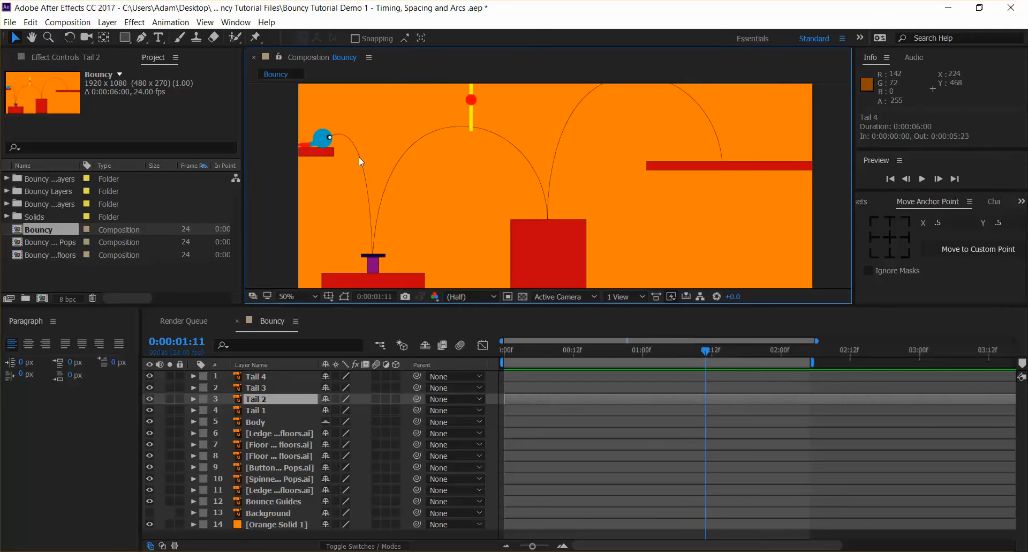
pyautogui.scroll(-2, 371, 120)
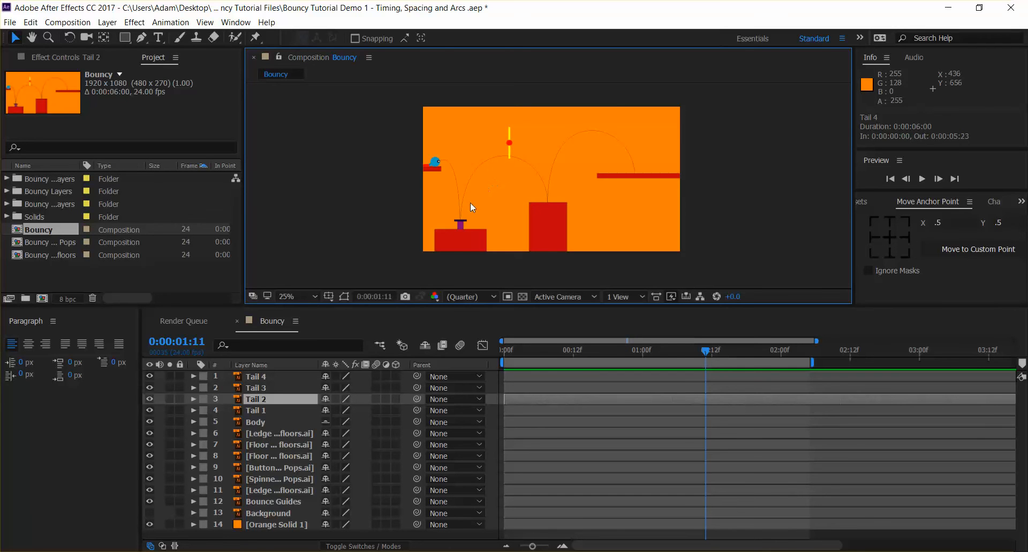
pyautogui.click(550, 190)
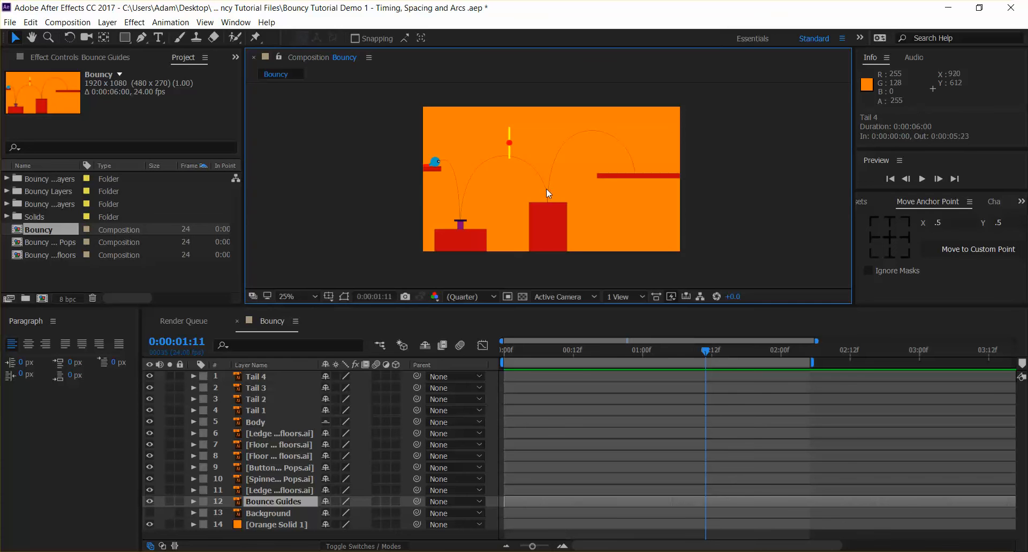
pyautogui.click(266, 377)
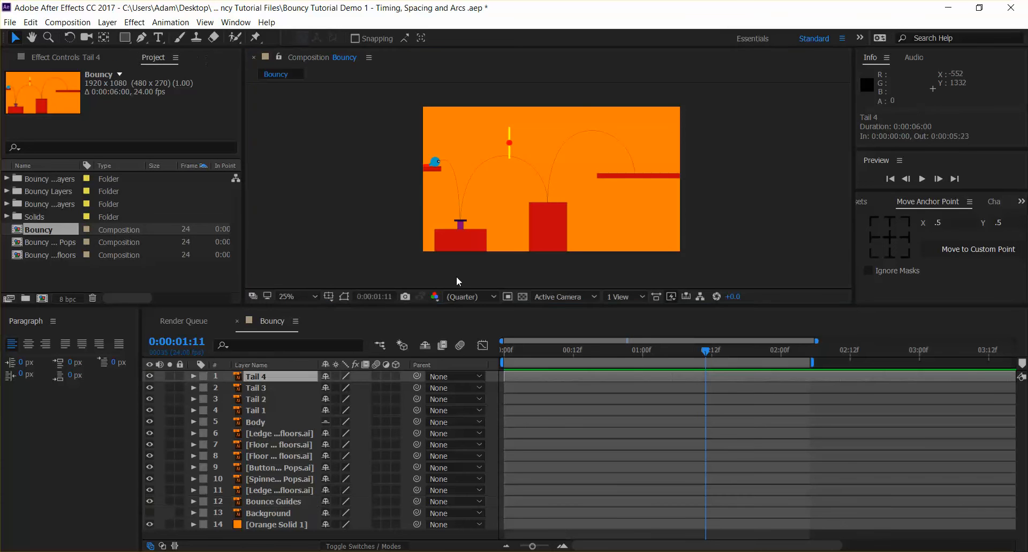
pyautogui.scroll(2, 456, 275)
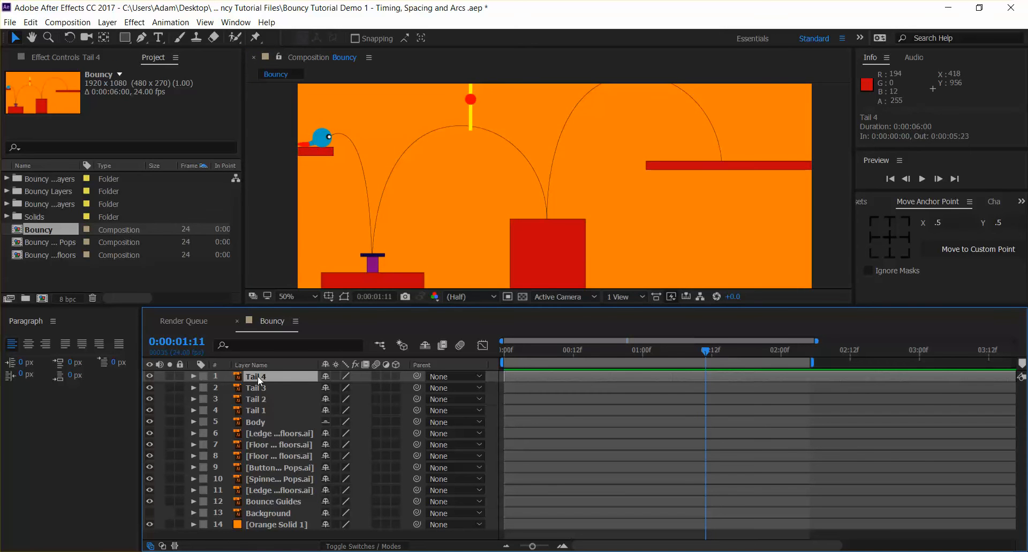
# - Set the label colour of the Tail 1 to Tail 4 layers to Yellow and the Body layer to Red
pyautogui.keyDown('shift'); pyautogui.click(256, 410); pyautogui.keyUp('shift')
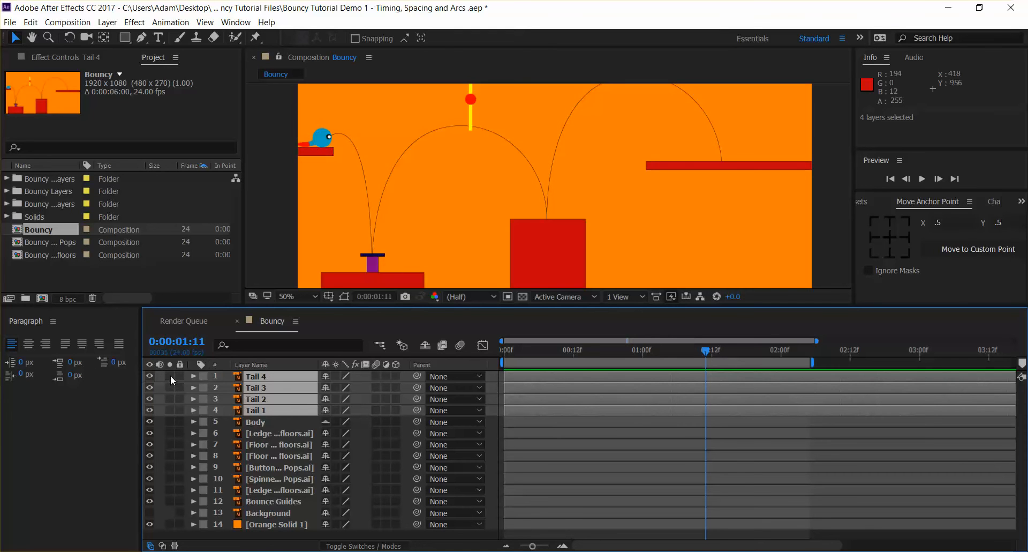
pyautogui.click(203, 378)
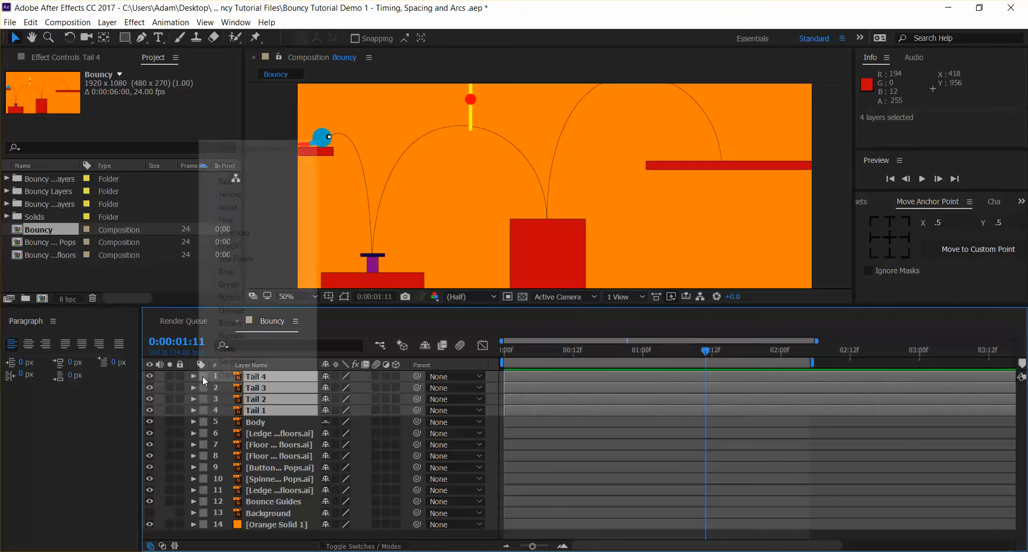
pyautogui.click(265, 192)
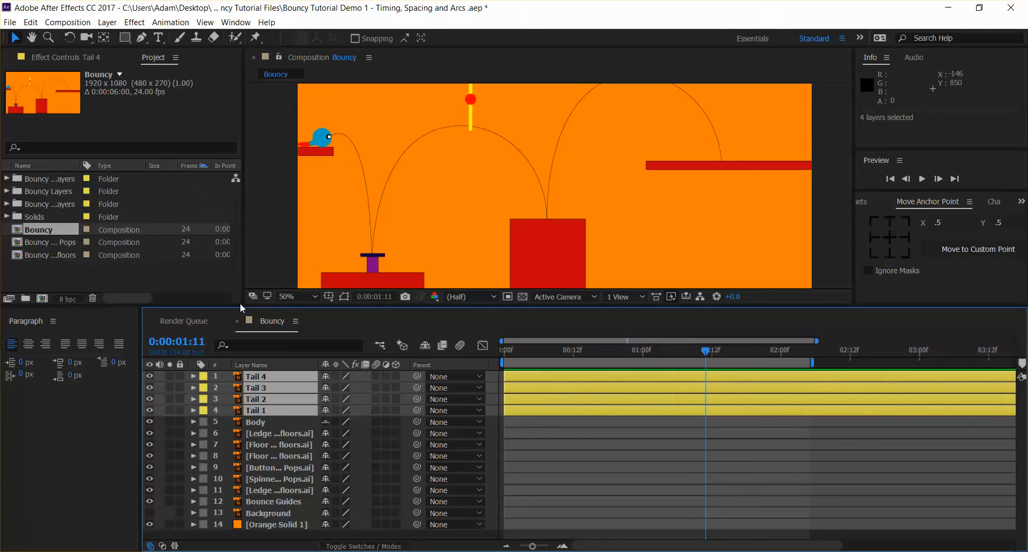
pyautogui.click(263, 421)
pyautogui.click(204, 422)
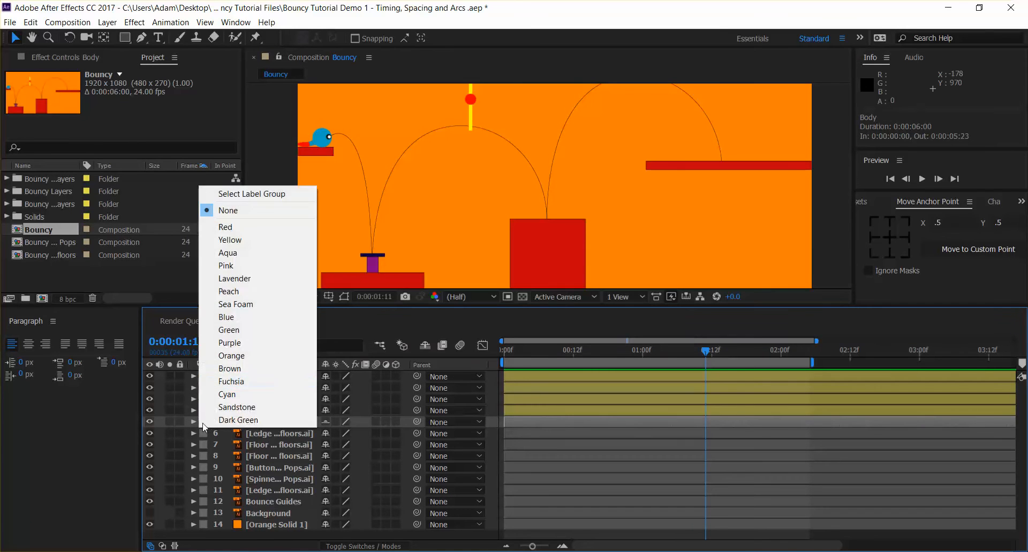
pyautogui.click(241, 229)
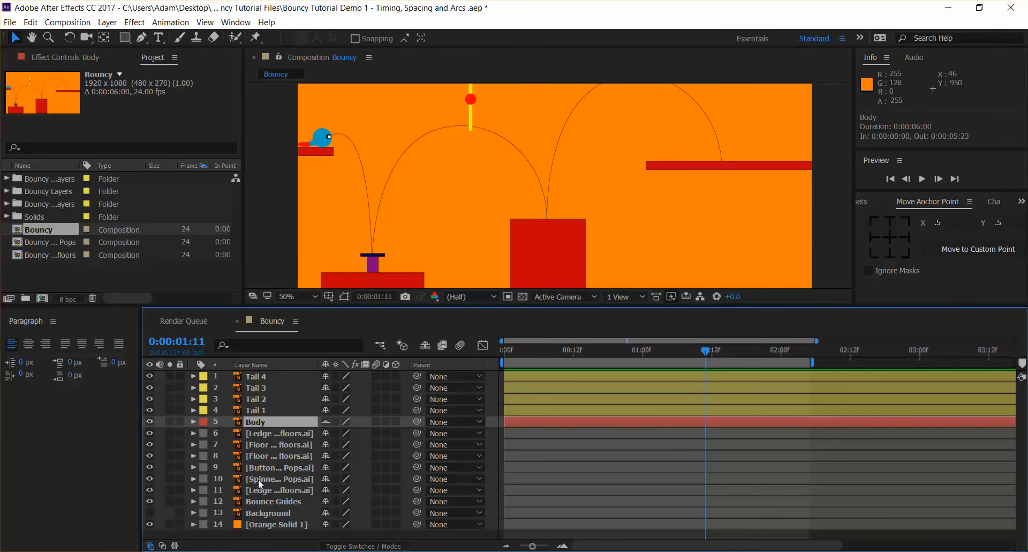
# - Set the label colour of the two Ledge layers and two Floor layers to Green
pyautogui.click(269, 435)
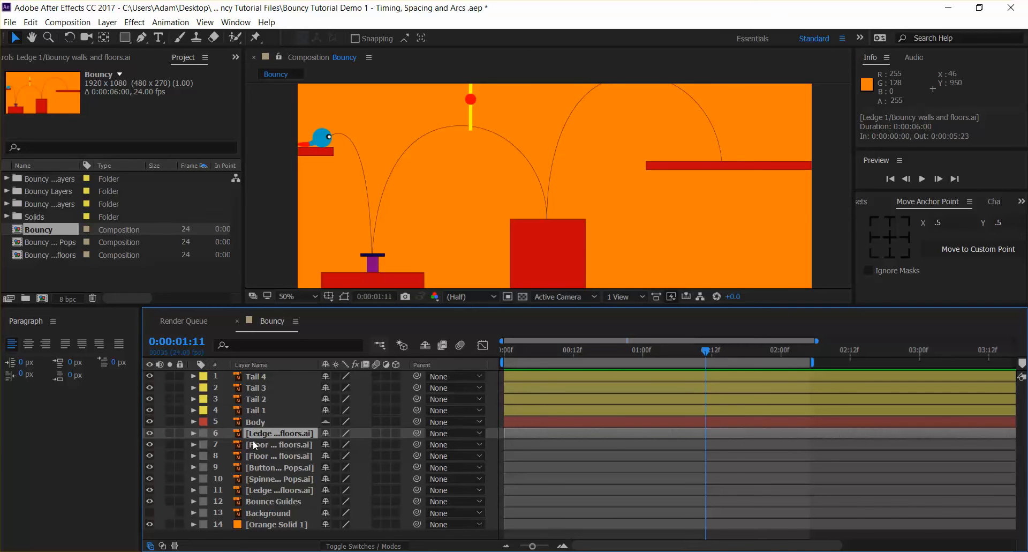
pyautogui.keyDown('ctrl'); pyautogui.click(267, 448); pyautogui.keyUp('ctrl')
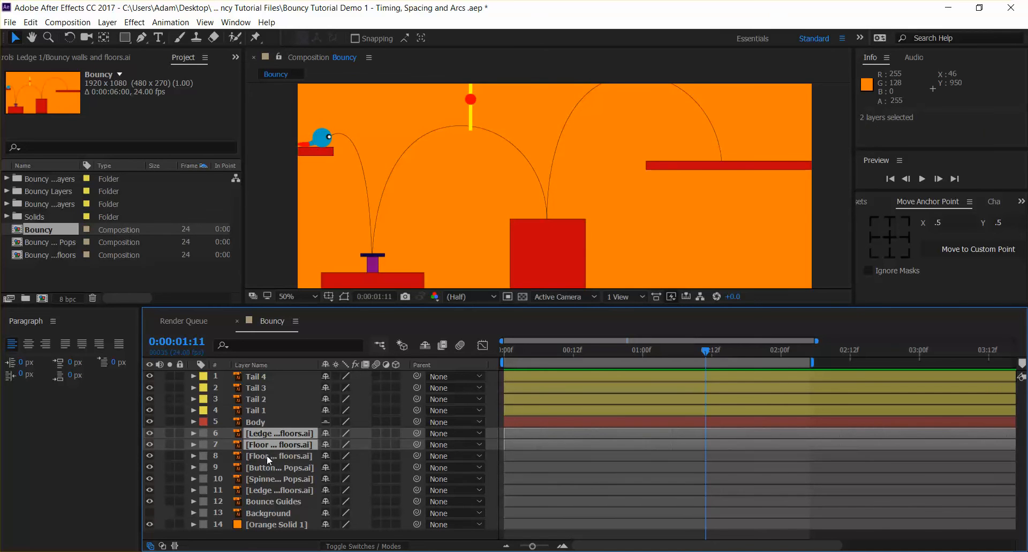
pyautogui.keyDown('ctrl'); pyautogui.click(267, 455); pyautogui.keyUp('ctrl')
pyautogui.keyDown('ctrl'); pyautogui.click(272, 489); pyautogui.keyUp('ctrl')
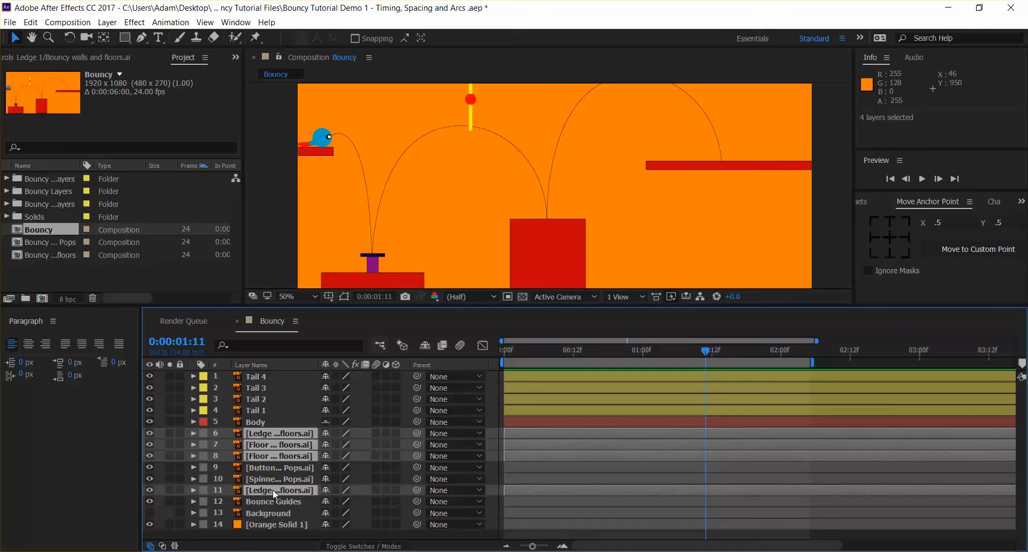
pyautogui.keyDown('ctrl'); pyautogui.click(272, 490); pyautogui.keyUp('ctrl')
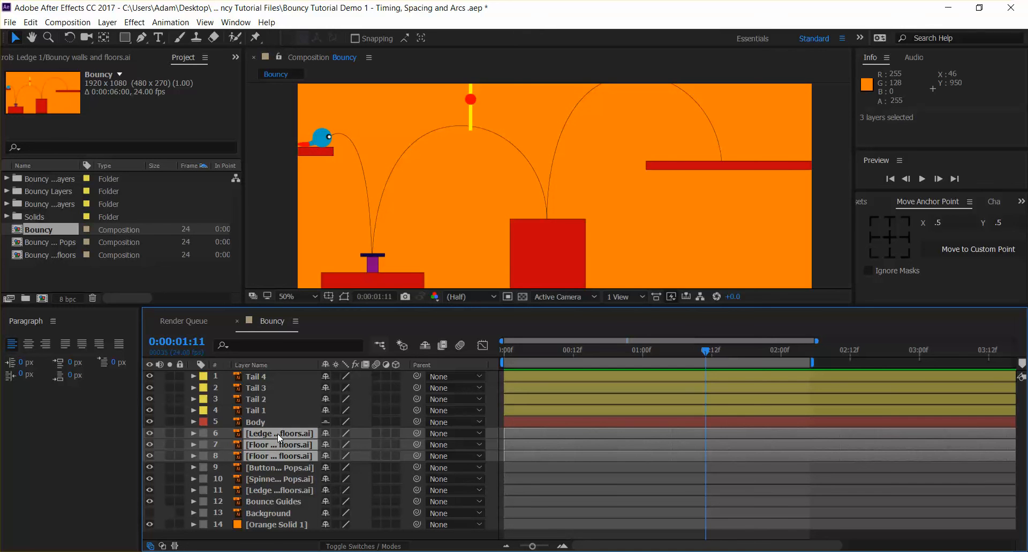
pyautogui.keyDown('ctrl'); pyautogui.click(276, 490); pyautogui.keyUp('ctrl')
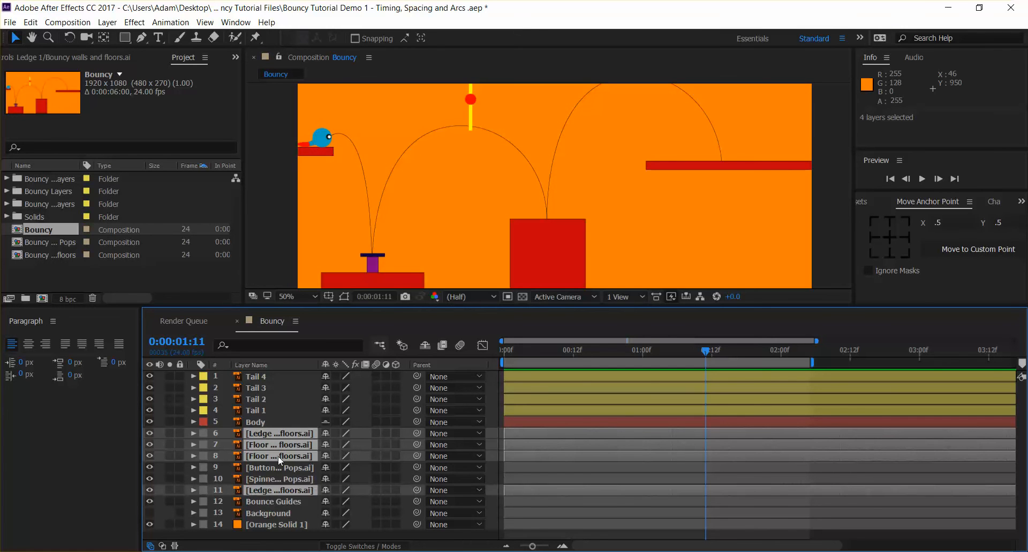
pyautogui.click(204, 444)
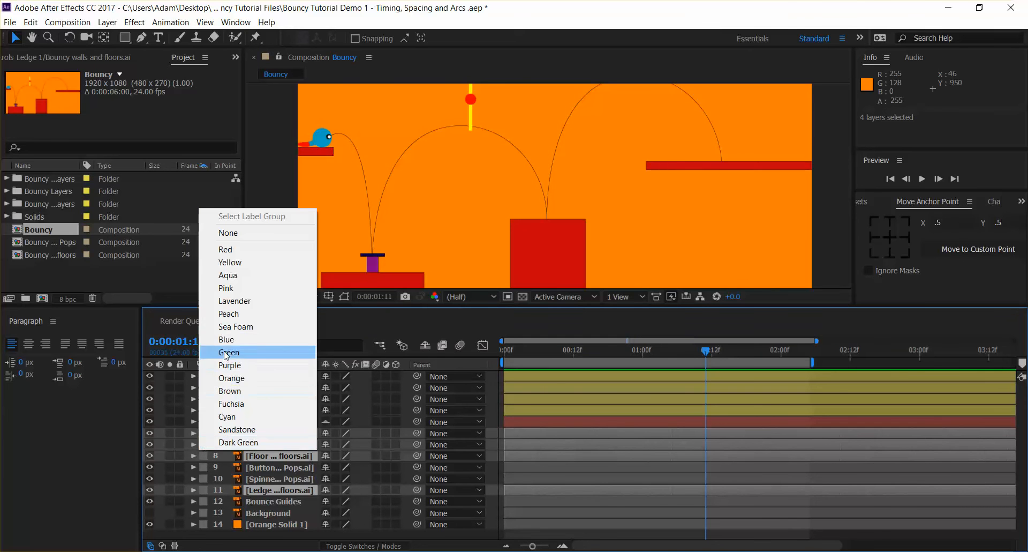
pyautogui.click(257, 291)
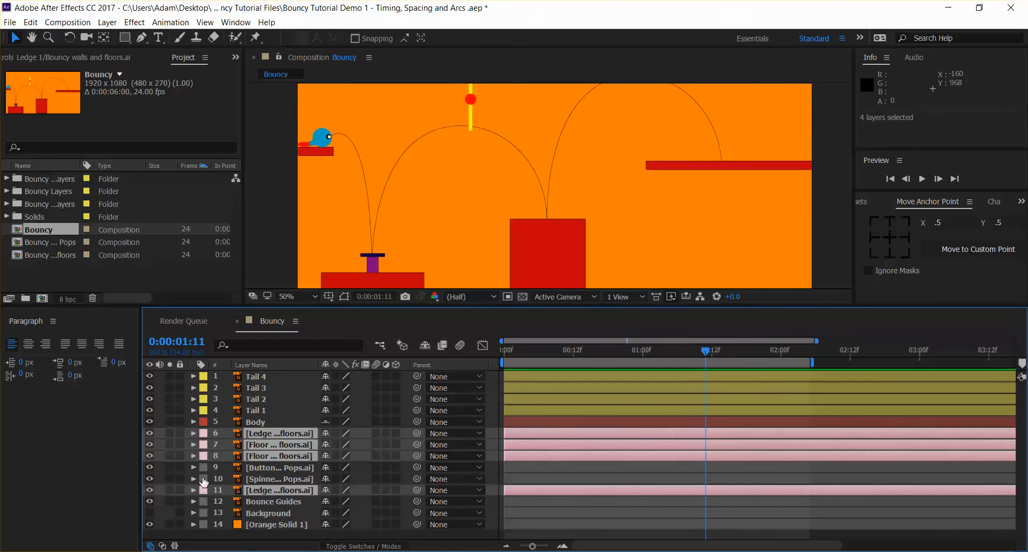
pyautogui.click(205, 434)
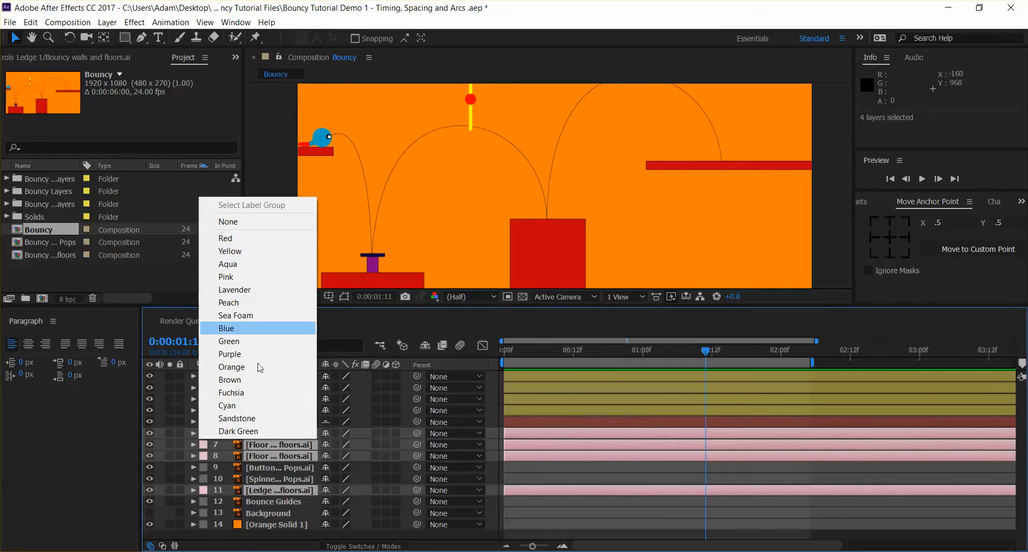
pyautogui.click(259, 337)
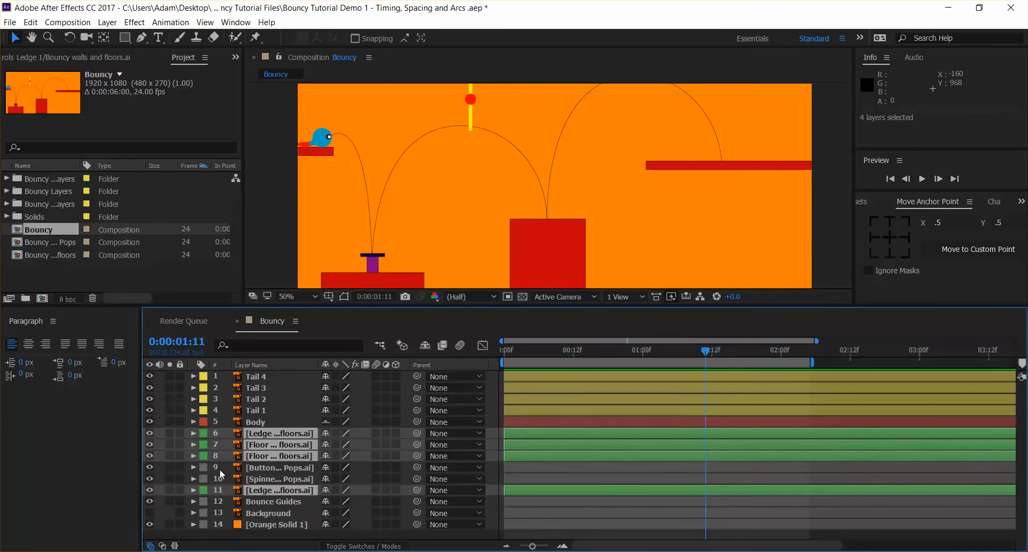
# - Set the label colour of the Bounce Guides and Background layers to Cyan, and lock the Background layer
pyautogui.click(205, 506)
pyautogui.click(201, 515)
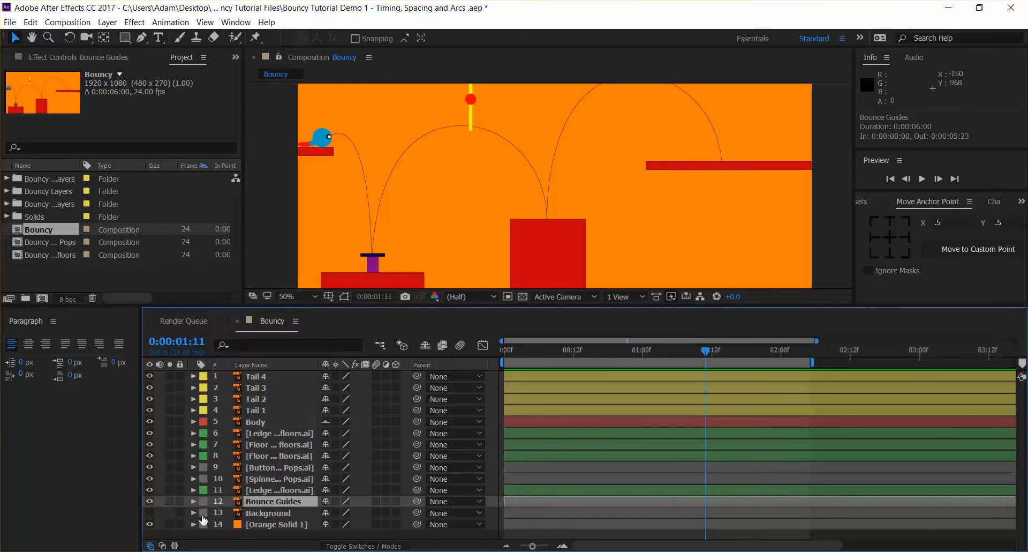
pyautogui.click(203, 512)
pyautogui.click(149, 501)
pyautogui.click(149, 500)
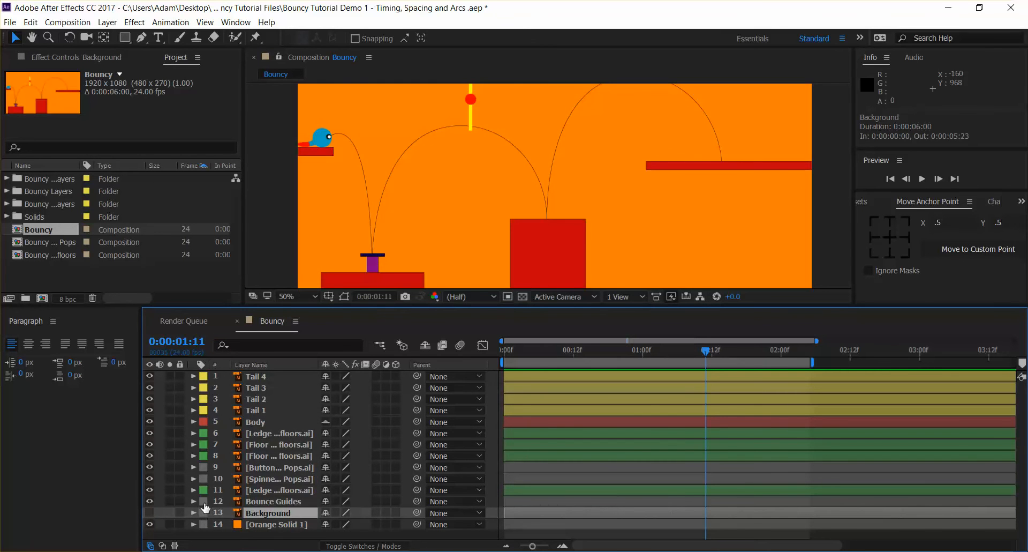
pyautogui.keyDown('shift'); pyautogui.click(204, 503); pyautogui.keyUp('shift')
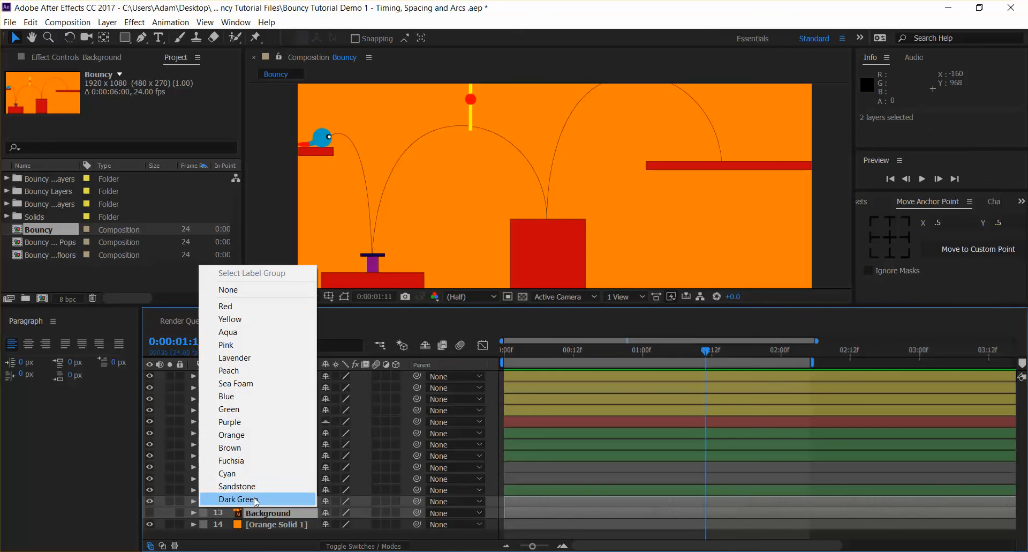
pyautogui.click(239, 473)
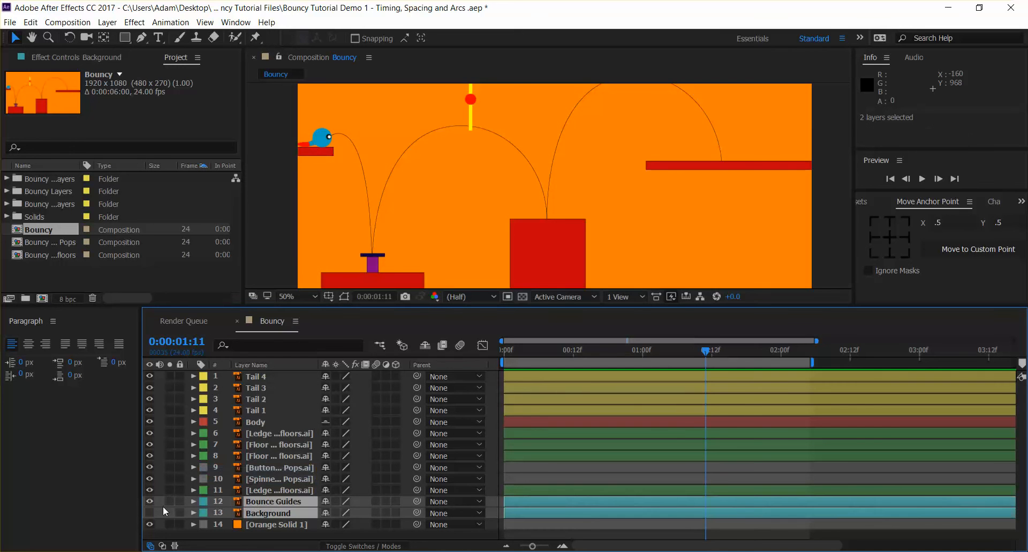
pyautogui.click(180, 512)
pyautogui.click(180, 501)
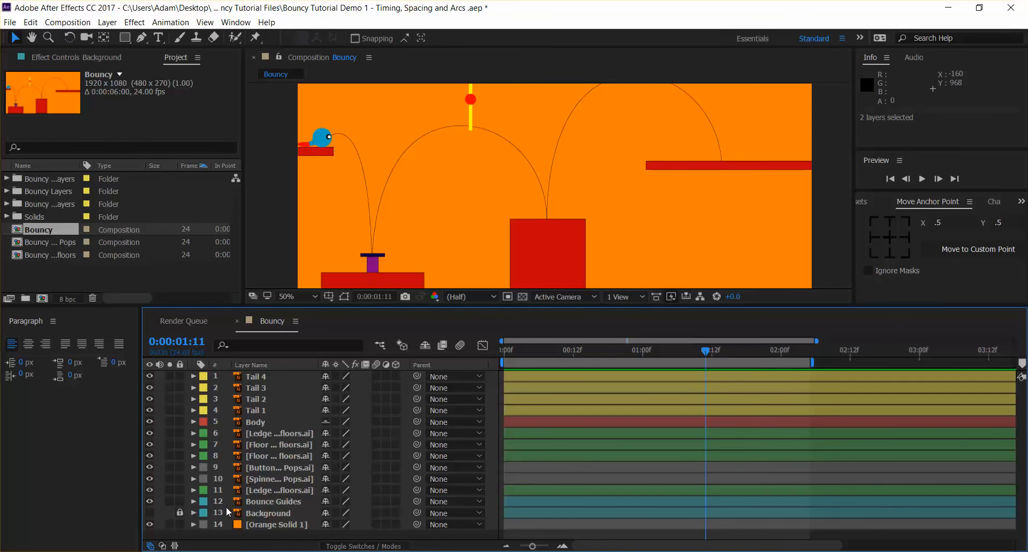
# - Set the label colour of the Button and Spinner layers to Orange
pyautogui.click(283, 478)
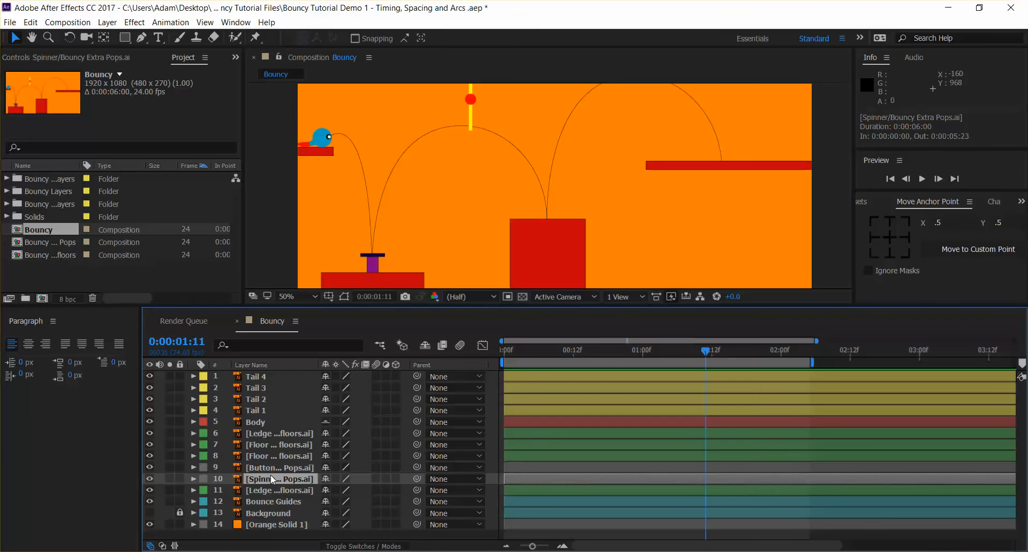
pyautogui.keyDown('ctrl'); pyautogui.click(264, 468); pyautogui.keyUp('ctrl')
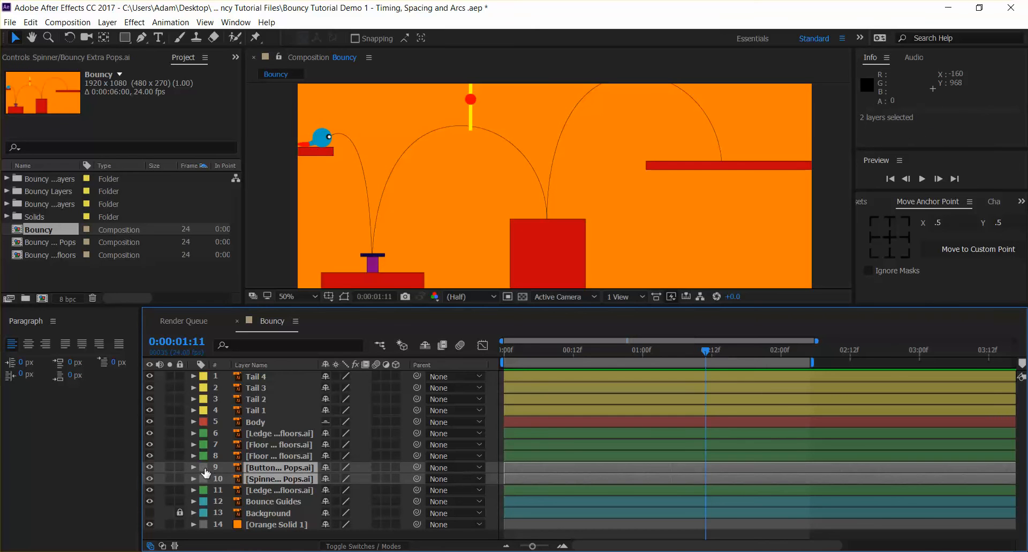
pyautogui.click(205, 468)
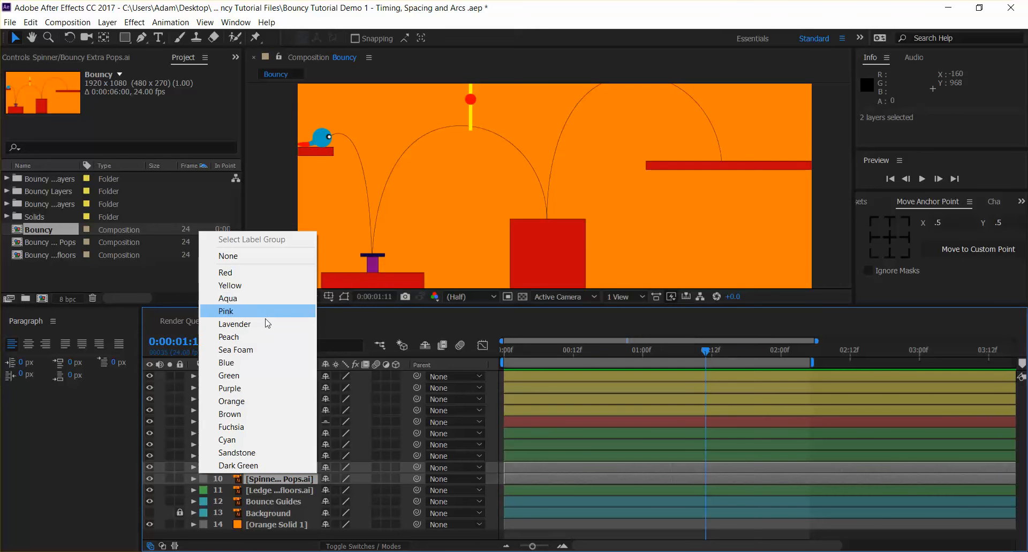
pyautogui.click(262, 400)
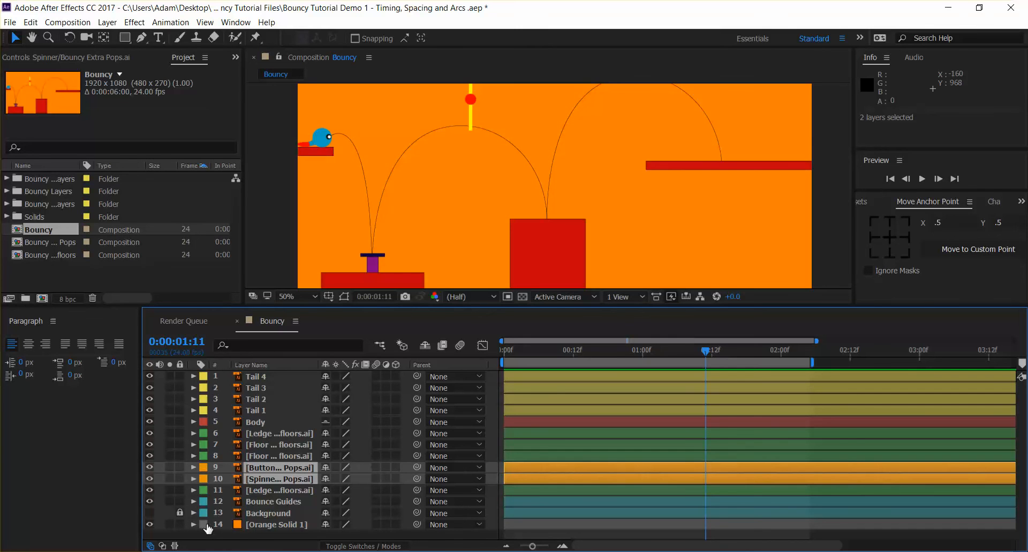
# - Try moving the Body layer up and away from the tail in the Bouncy composition, and undo the move
pyautogui.click(660, 433)
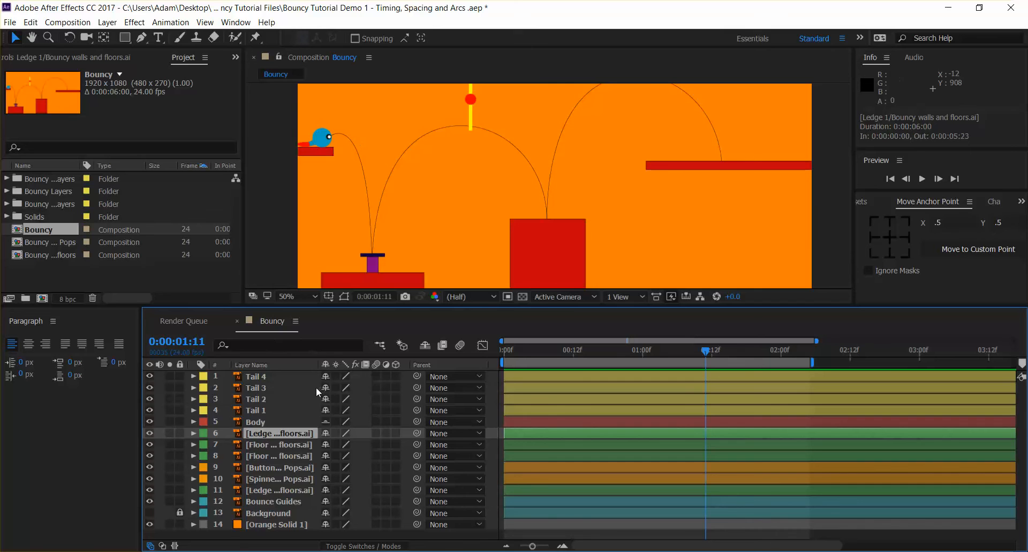
pyautogui.click(281, 421)
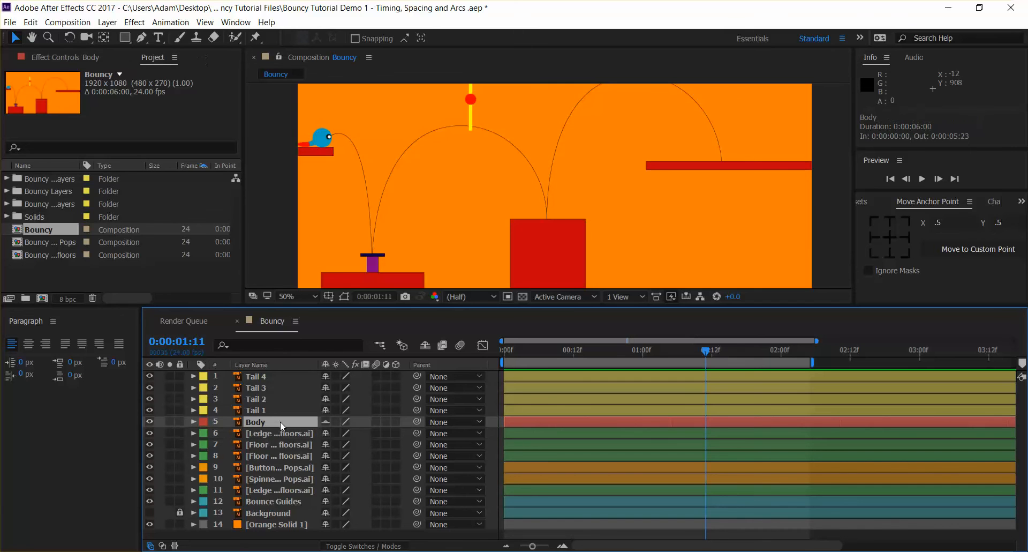
pyautogui.click(70, 38)
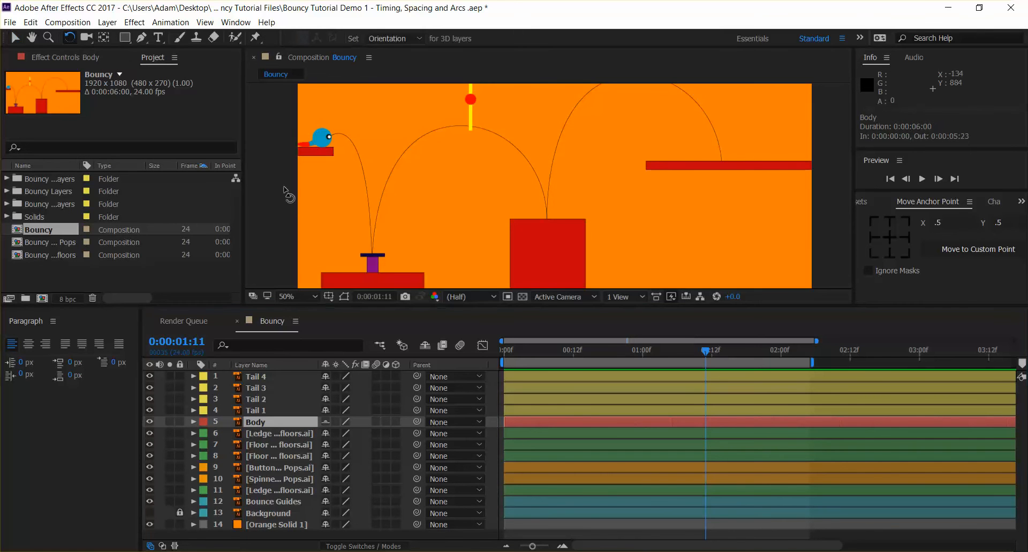
pyautogui.click(327, 146)
pyautogui.press('v')
pyautogui.doubleClick(326, 143)
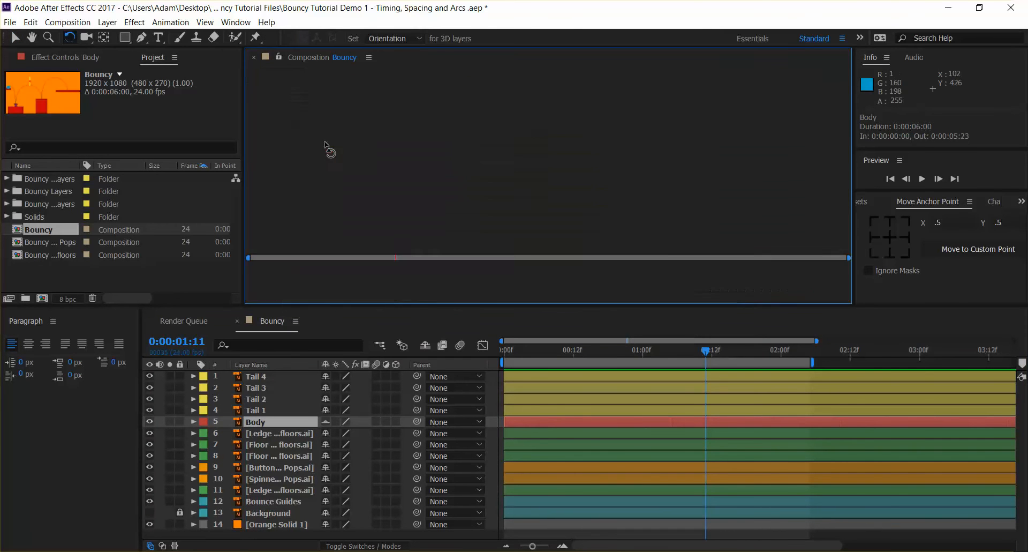
pyautogui.click(308, 58)
pyautogui.moveTo(325, 139); pyautogui.dragTo(332, 129)
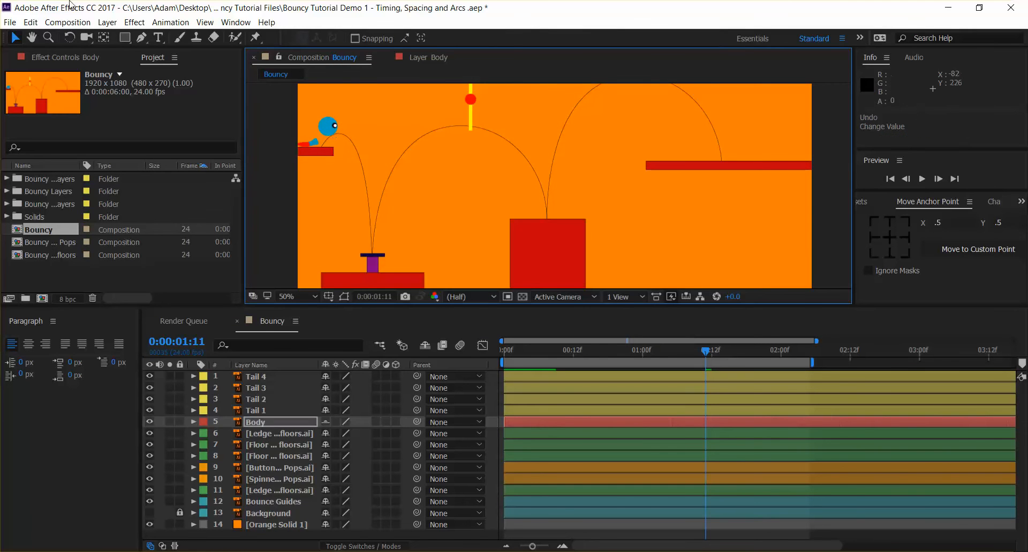
pyautogui.hotkey('ctrl', 'z')
# - Try rotating the Body layer on its own with the Rotation tool, and undo the rotation
pyautogui.press('w')
pyautogui.moveTo(333, 142)
pyautogui.mouseDown()
pyautogui.moveTo(323, 123)
pyautogui.moveTo(339, 134)
pyautogui.mouseUp()
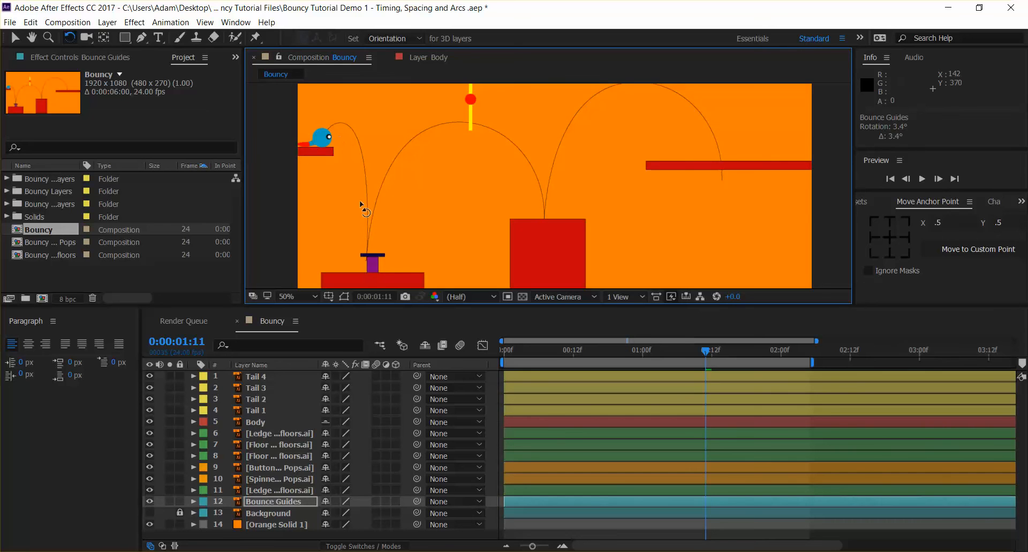
pyautogui.hotkey('ctrl', 'z')
pyautogui.click(267, 421)
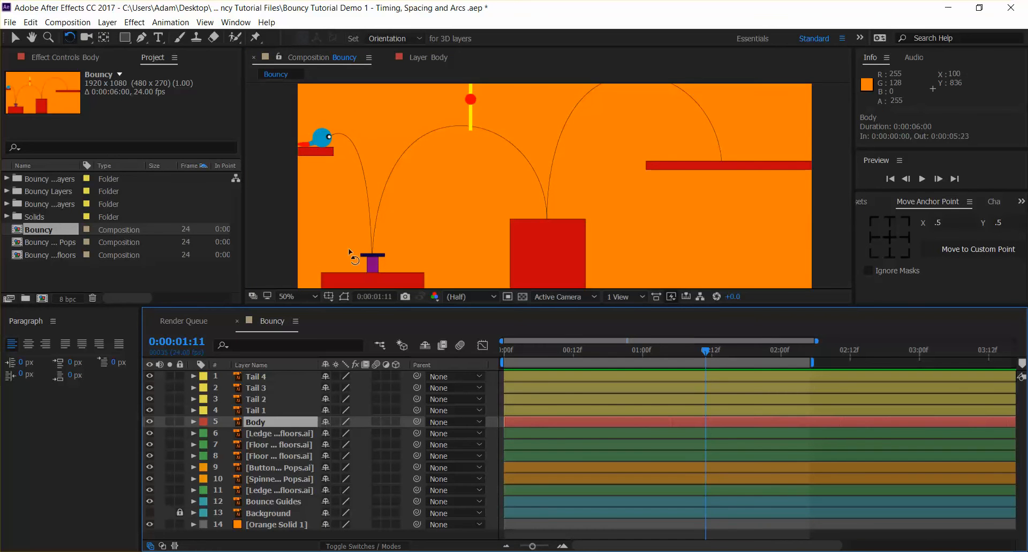
pyautogui.moveTo(336, 133)
pyautogui.mouseDown()
pyautogui.moveTo(332, 144)
pyautogui.moveTo(335, 132)
pyautogui.mouseUp()
pyautogui.hotkey('ctrl', 'z')
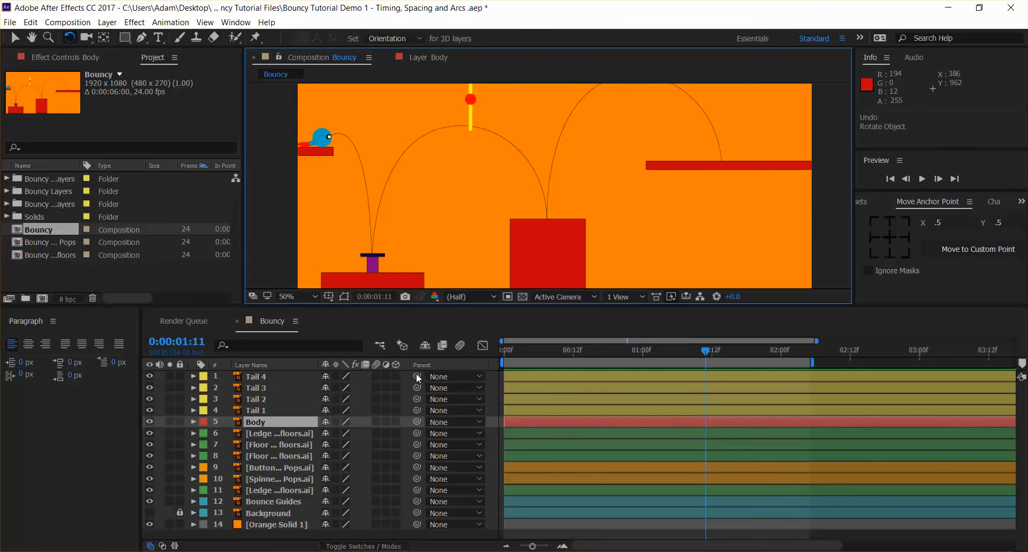
# - Parent each tail layer to the next lower-numbered one and Tail 1 to Body, and test the chain with a Body rotation that is undone
pyautogui.moveTo(417, 376); pyautogui.dragTo(364, 399)
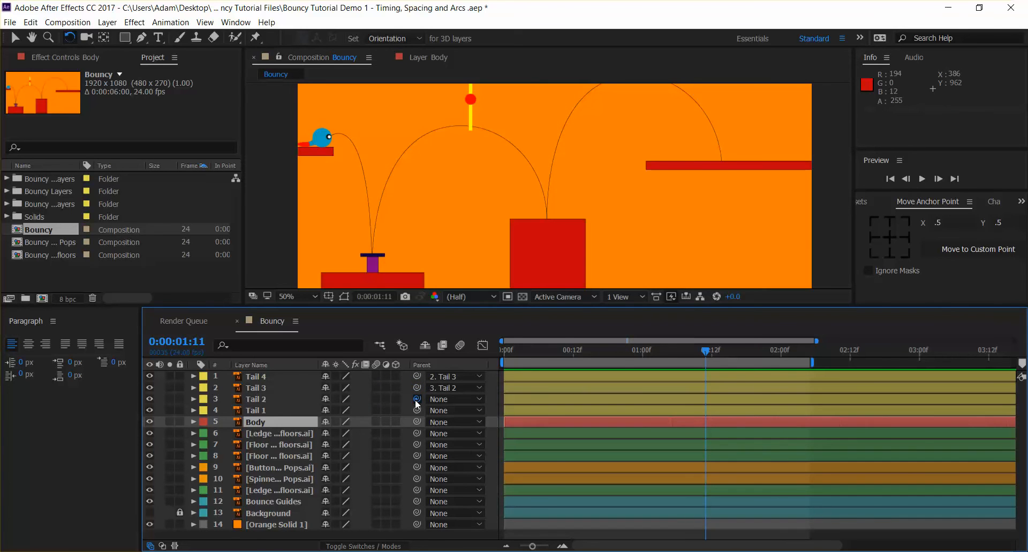
pyautogui.moveTo(416, 400); pyautogui.dragTo(365, 423)
pyautogui.moveTo(332, 141)
pyautogui.mouseDown()
pyautogui.moveTo(344, 142)
pyautogui.moveTo(327, 125)
pyautogui.moveTo(335, 138)
pyautogui.mouseUp()
pyautogui.hotkey('ctrl', 'z')
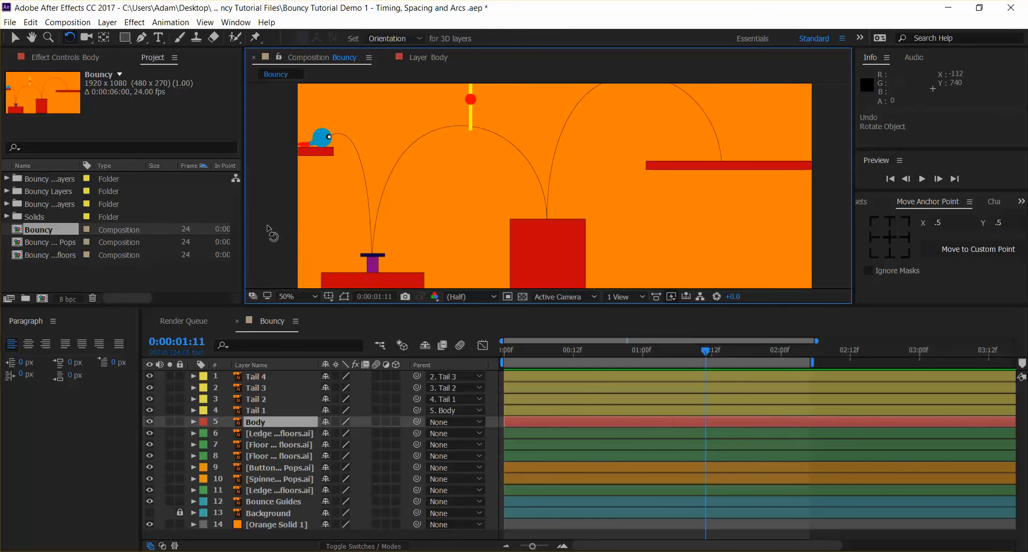
# - Hide the Tail 1 to Tail 4 layers so that only the bird's Body is displayed
pyautogui.moveTo(150, 380); pyautogui.dragTo(151, 408)
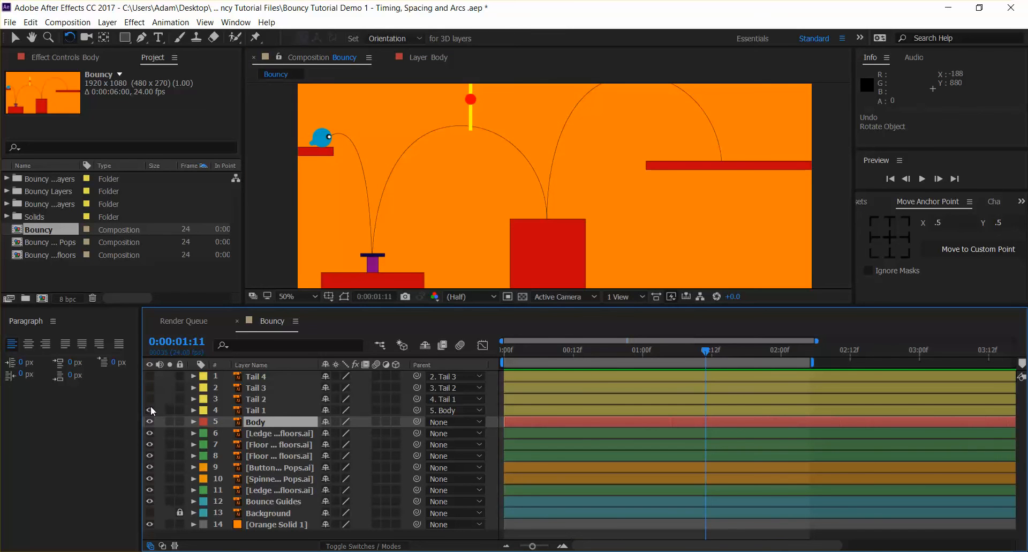
pyautogui.moveTo(335, 418); pyautogui.dragTo(332, 314)
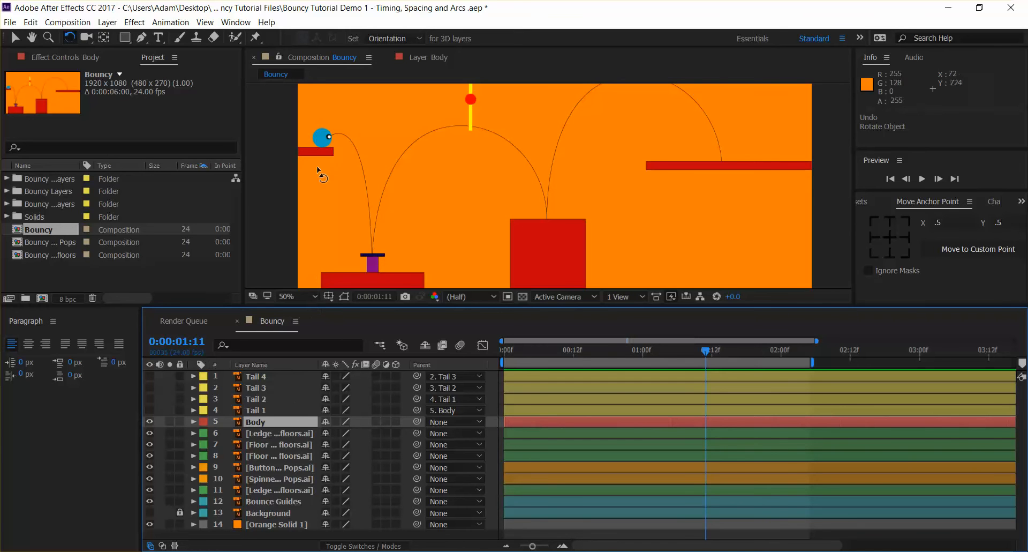
# - Place Puppet pins around the eye and along the lower part of the bird's Body layer
pyautogui.click(193, 422)
pyautogui.press('/')
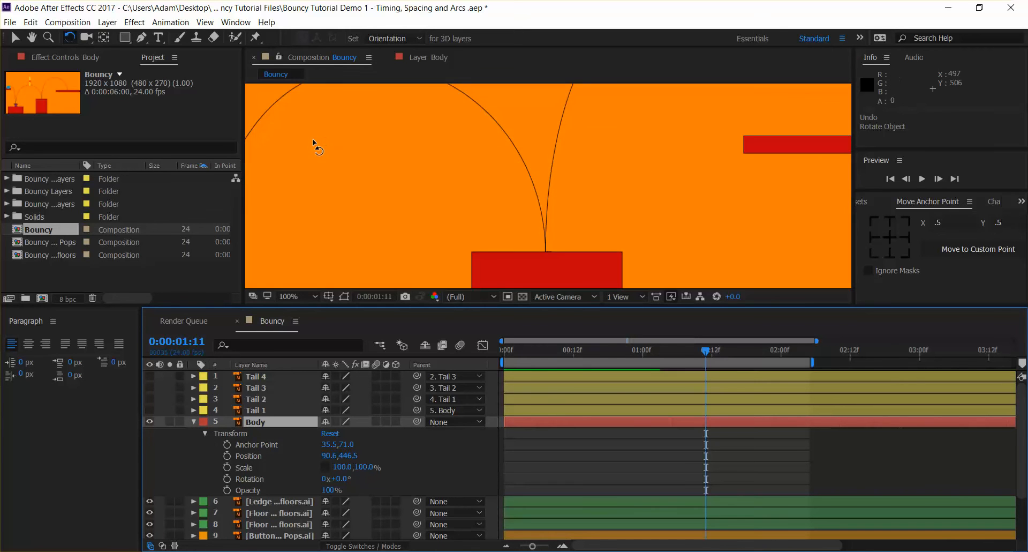
pyautogui.press('h')
pyautogui.moveTo(356, 154); pyautogui.dragTo(732, 234)
pyautogui.scroll(1, 551, 185)
pyautogui.scroll(1, 491, 190)
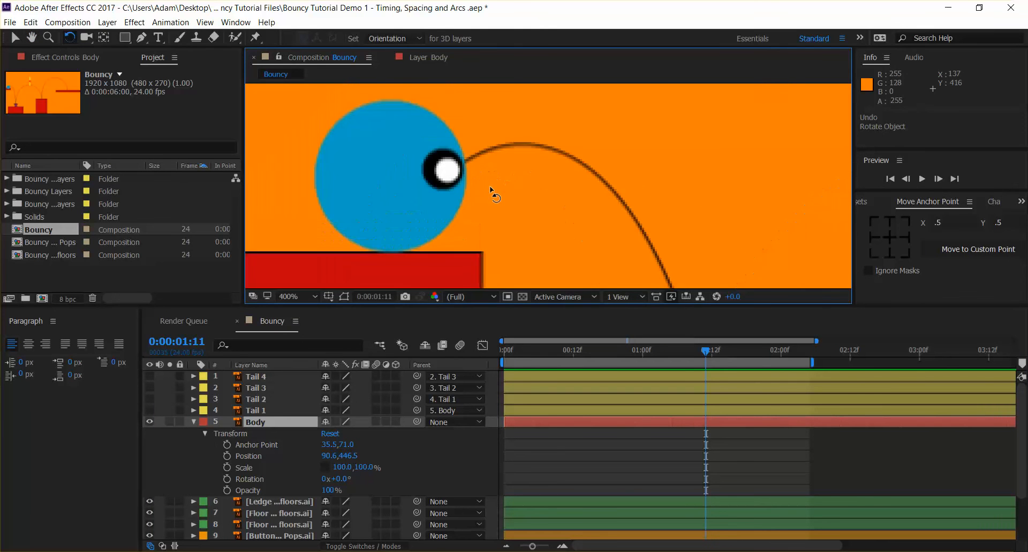
pyautogui.moveTo(423, 179); pyautogui.dragTo(515, 168)
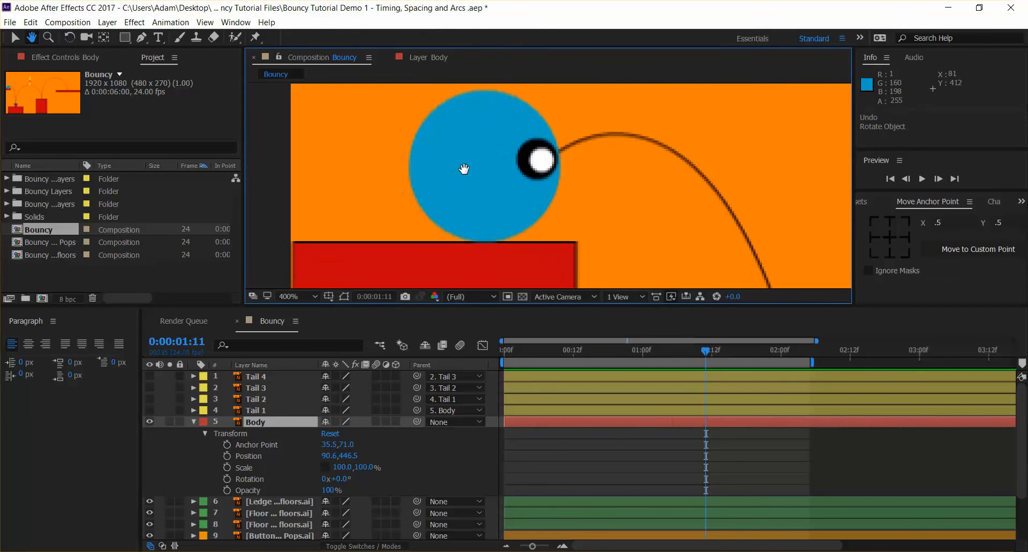
pyautogui.click(256, 38)
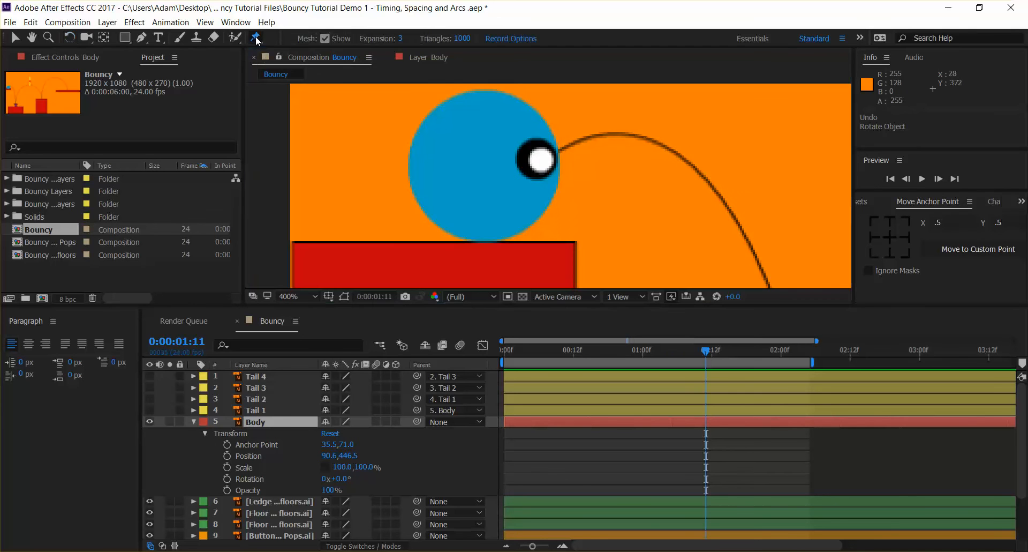
pyautogui.click(558, 149)
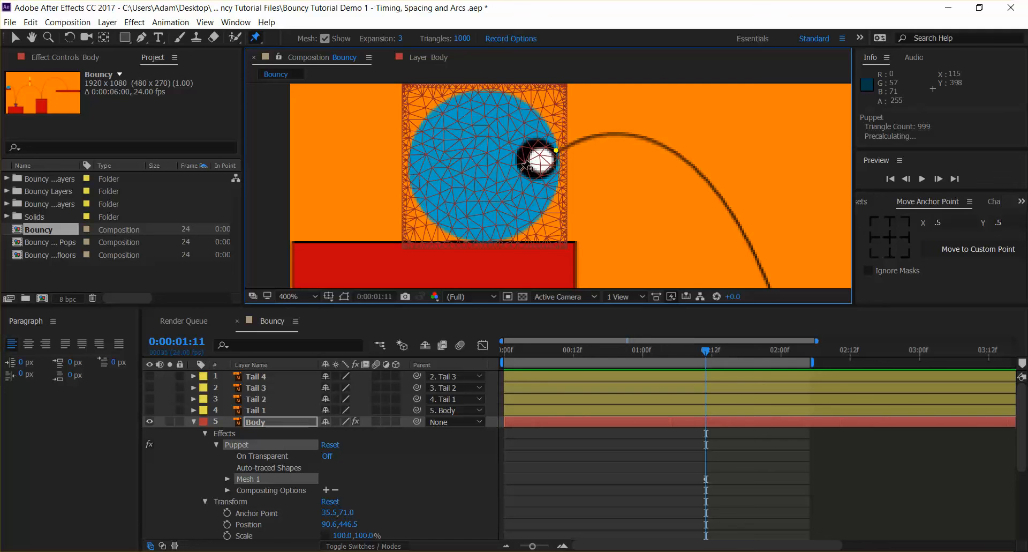
pyautogui.click(558, 169)
pyautogui.click(430, 210)
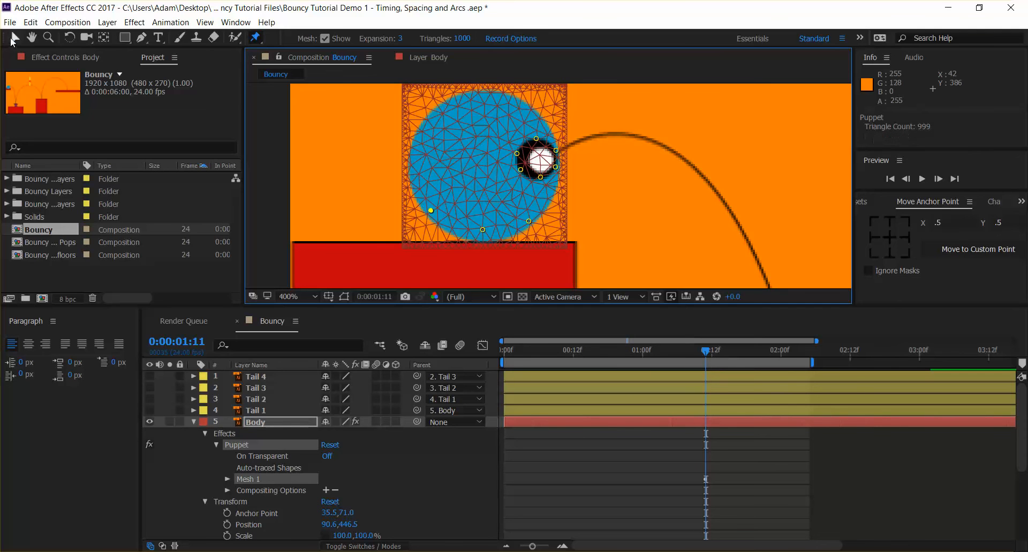
# - Try closing the bird's eye by moving the Puppet pins around it towards the eye's centre, and undo all the pin moves
pyautogui.click(13, 39)
pyautogui.click(536, 140)
pyautogui.moveTo(536, 144)
pyautogui.mouseDown()
pyautogui.moveTo(538, 160)
pyautogui.moveTo(490, 149)
pyautogui.moveTo(521, 160)
pyautogui.moveTo(535, 140)
pyautogui.moveTo(550, 153)
pyautogui.moveTo(544, 167)
pyautogui.moveTo(535, 147)
pyautogui.moveTo(503, 156)
pyautogui.moveTo(505, 183)
pyautogui.moveTo(539, 157)
pyautogui.mouseUp()
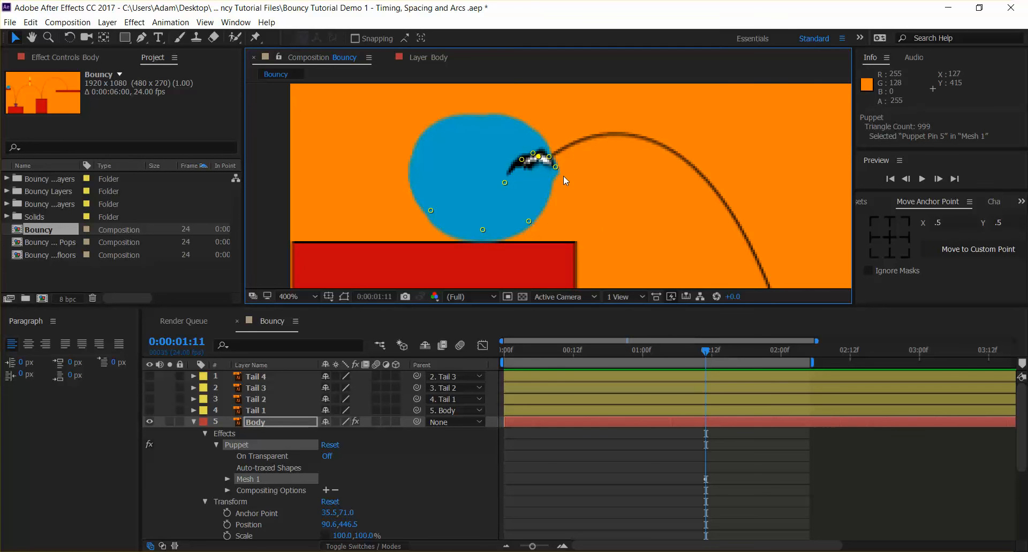
pyautogui.hotkey('ctrl', 'z')
pyautogui.hotkey('ctrl', 'z')
pyautogui.hotkey('ctrl', 'z')
pyautogui.hotkey('ctrl', 'z')
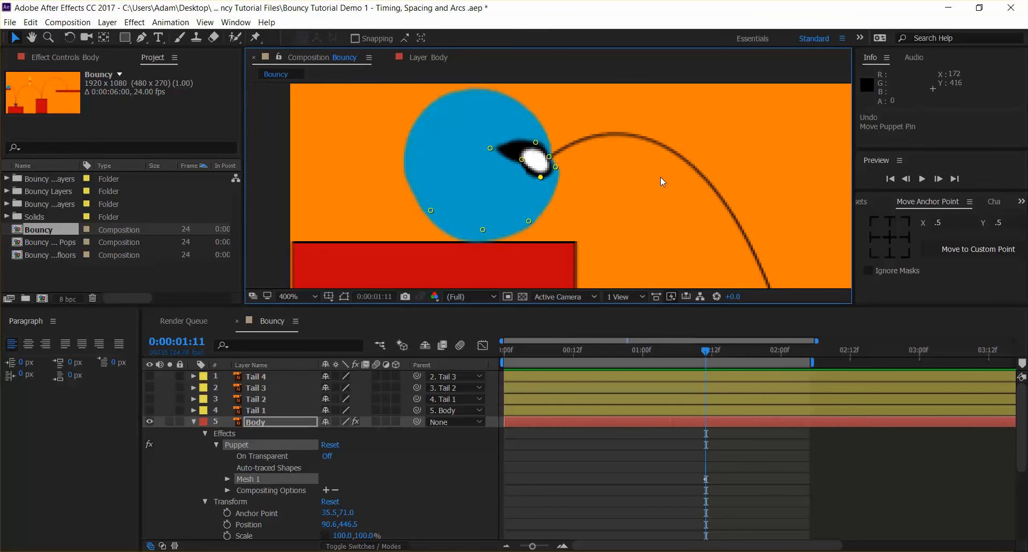
pyautogui.hotkey('ctrl', 'z')
pyautogui.hotkey('ctrl', 'z')
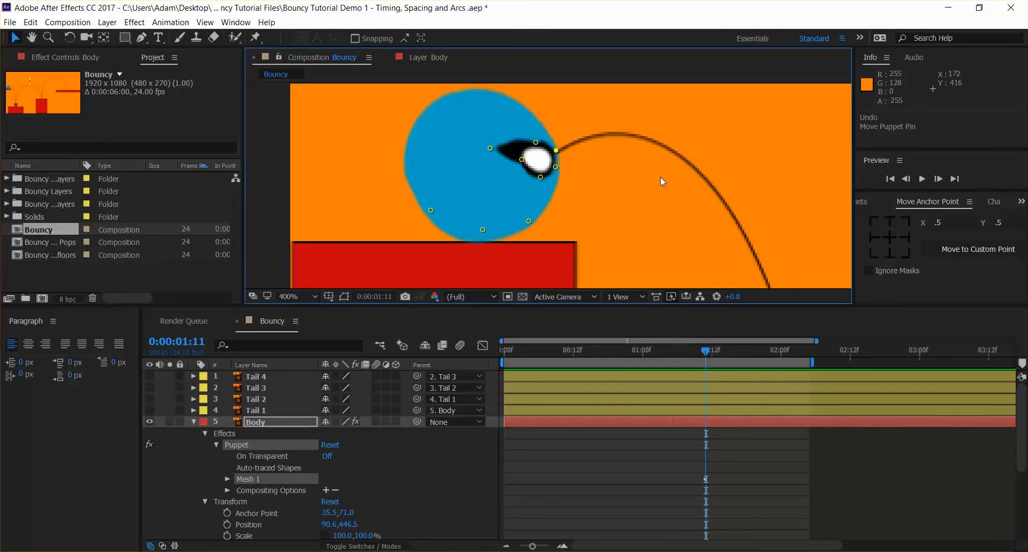
pyautogui.hotkey('ctrl', 'z')
pyautogui.hotkey('ctrl', 'z')
pyautogui.hotkey('ctrl', 'z')
pyautogui.hotkey('ctrl', 'z')
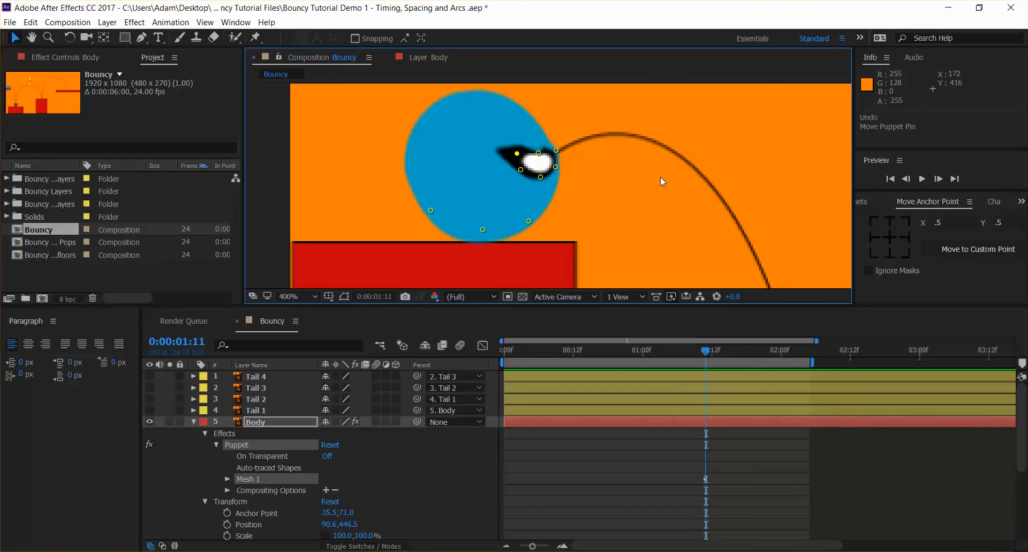
pyautogui.hotkey('ctrl', 'z')
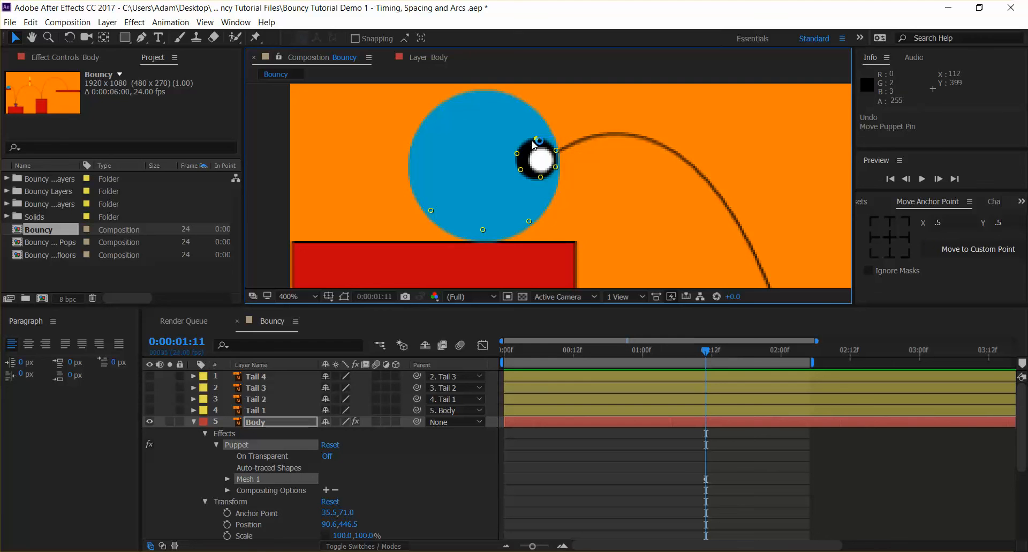
pyautogui.moveTo(543, 144)
pyautogui.mouseDown()
pyautogui.moveTo(538, 114)
pyautogui.moveTo(527, 141)
pyautogui.moveTo(501, 132)
pyautogui.moveTo(536, 158)
pyautogui.moveTo(509, 118)
pyautogui.moveTo(541, 162)
pyautogui.moveTo(539, 142)
pyautogui.mouseUp()
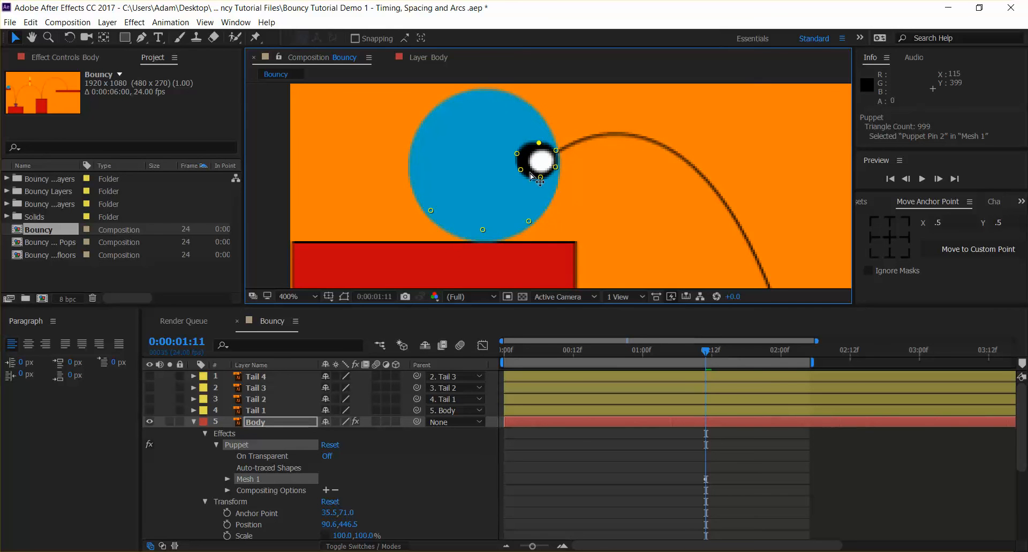
pyautogui.hotkey('ctrl', 'z')
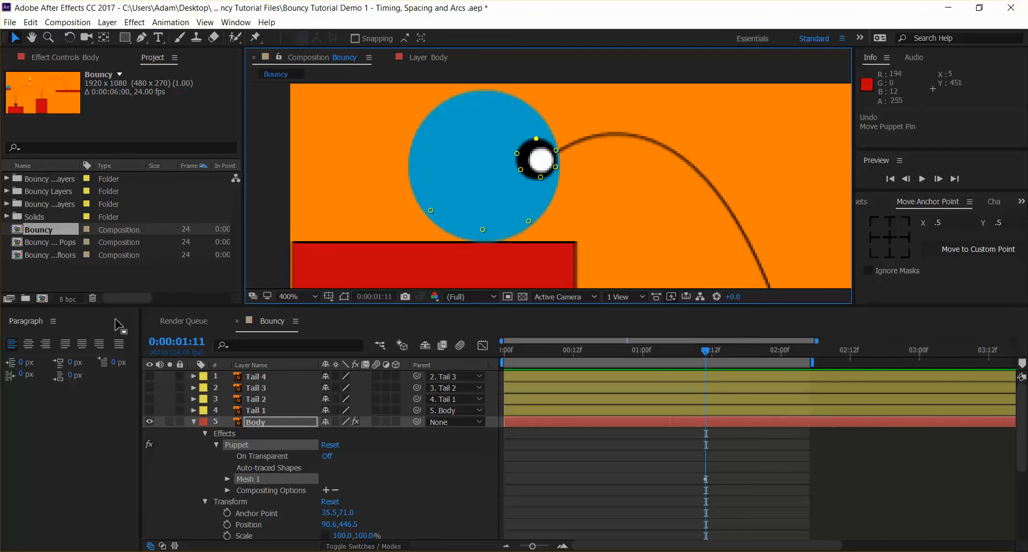
# - Collapse the Body layer and enlarge the composition viewer to show the whole scene at 50% magnification
pyautogui.click(194, 421)
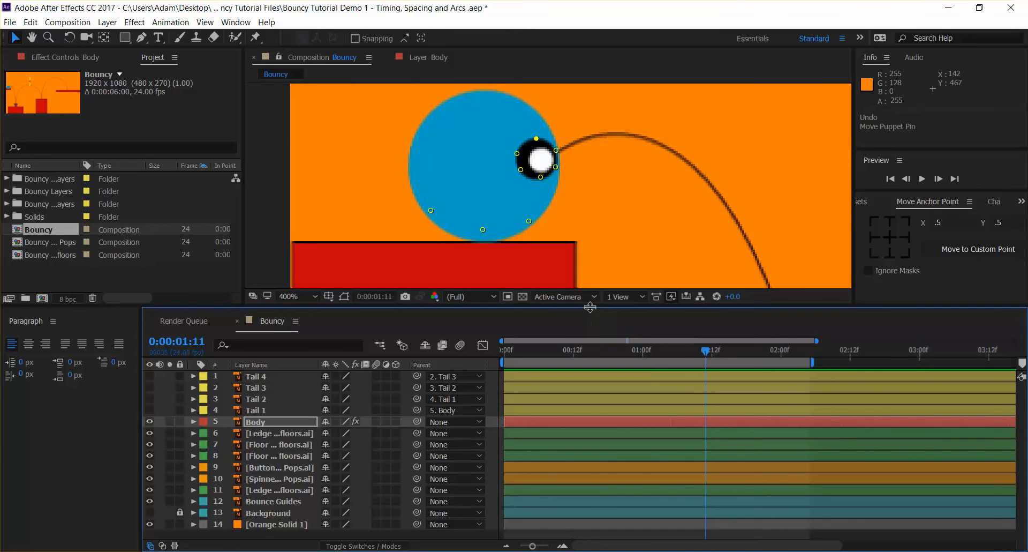
pyautogui.moveTo(590, 307); pyautogui.dragTo(588, 396)
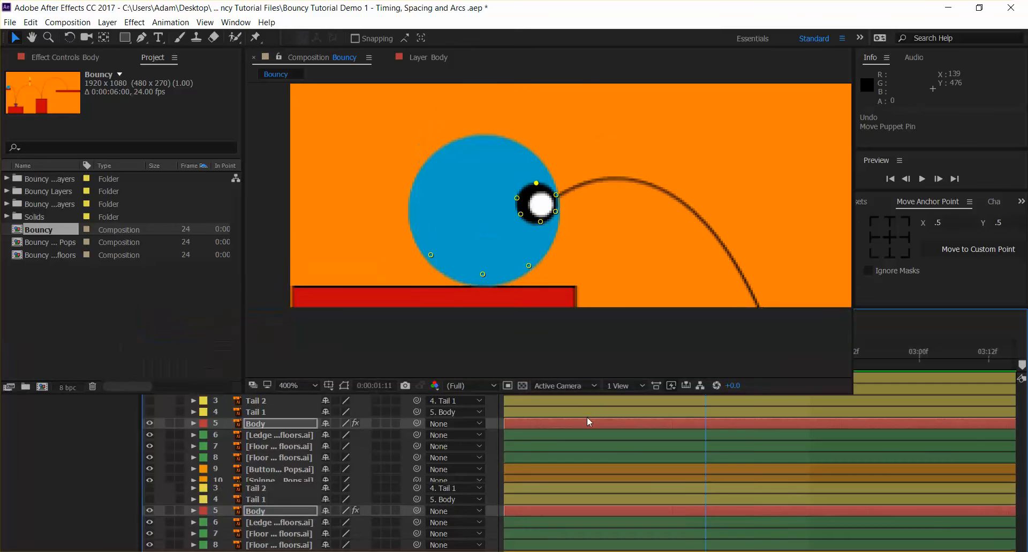
pyautogui.moveTo(588, 433); pyautogui.dragTo(588, 413)
pyautogui.scroll(-4, 586, 193)
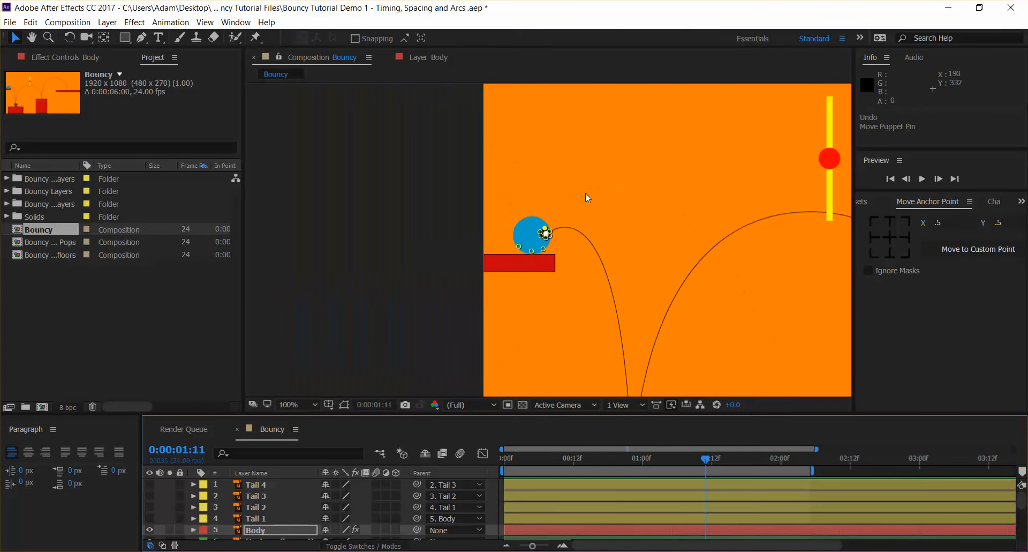
pyautogui.moveTo(649, 169); pyautogui.dragTo(517, 129)
pyautogui.scroll(-1, 571, 181)
pyautogui.moveTo(627, 180); pyautogui.dragTo(471, 155)
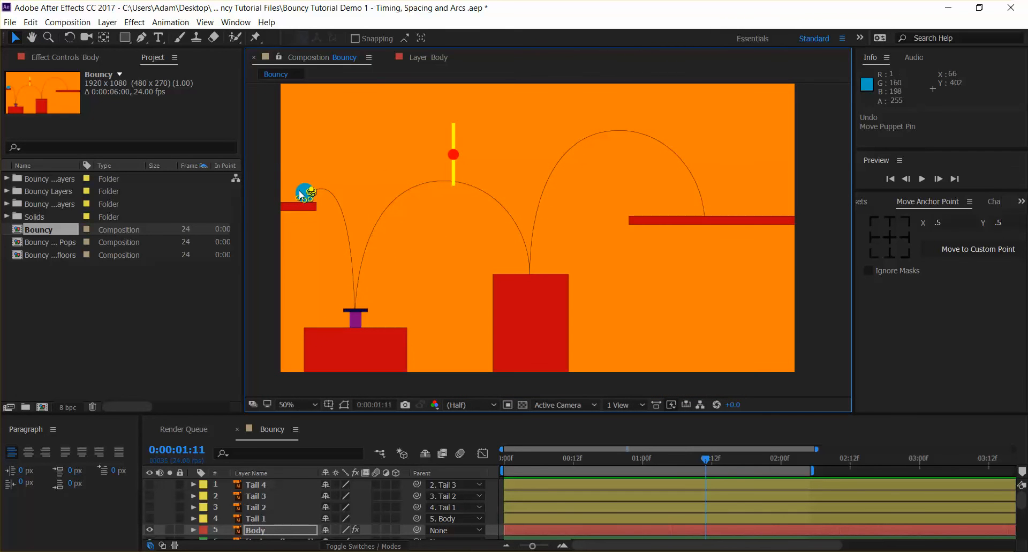
# - Enable Position keyframing for the Body layer with a first keyframe at 0:00:00:00 on the starting ledge
pyautogui.click(284, 528)
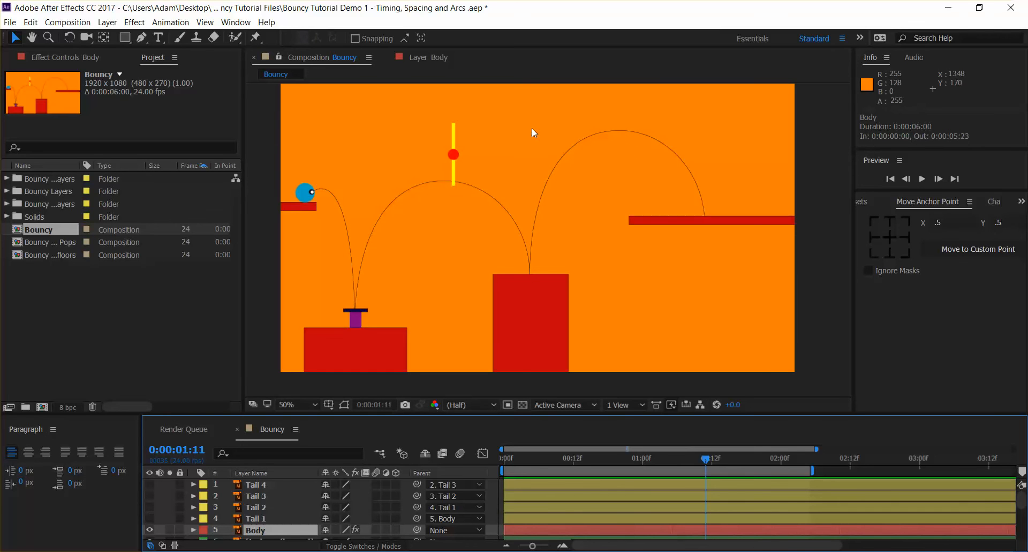
pyautogui.click(302, 190)
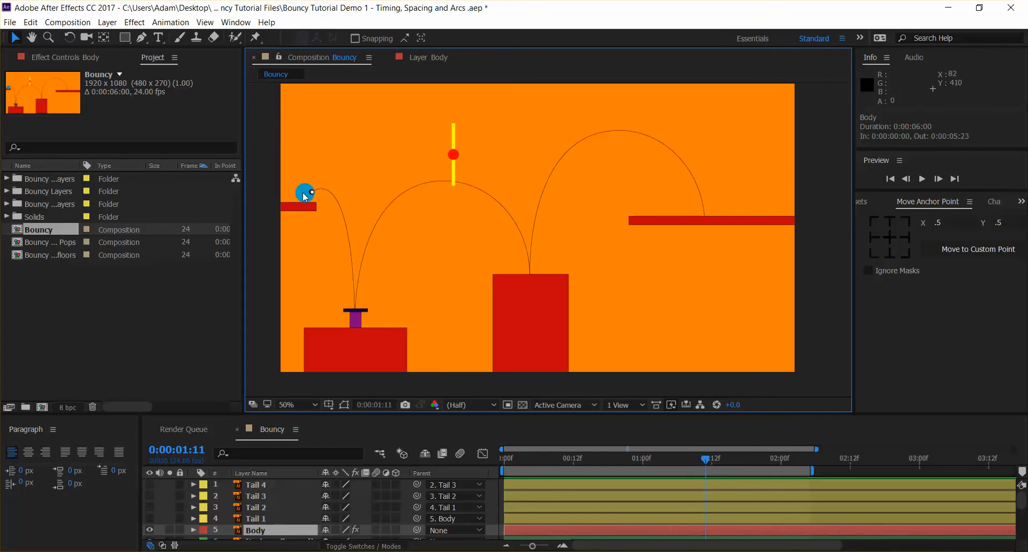
pyautogui.click(194, 529)
pyautogui.scroll(-5, 276, 507)
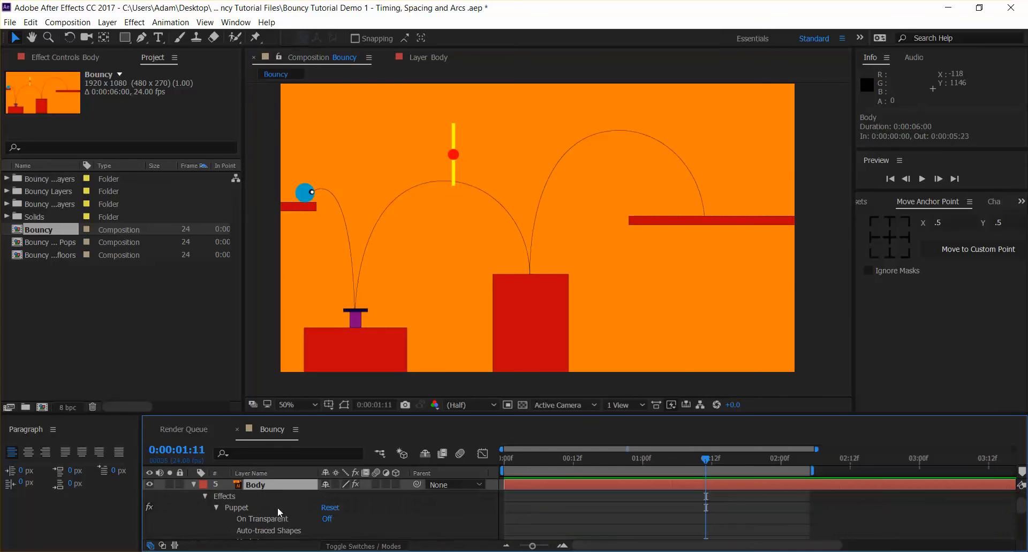
pyautogui.scroll(2, 274, 507)
pyautogui.scroll(-4, 275, 507)
pyautogui.scroll(-2, 262, 506)
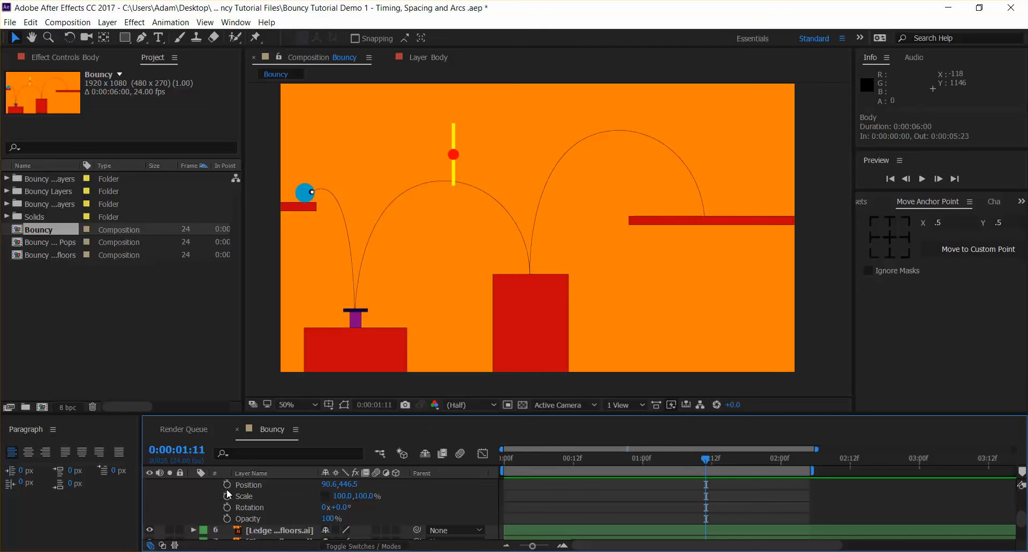
pyautogui.click(227, 483)
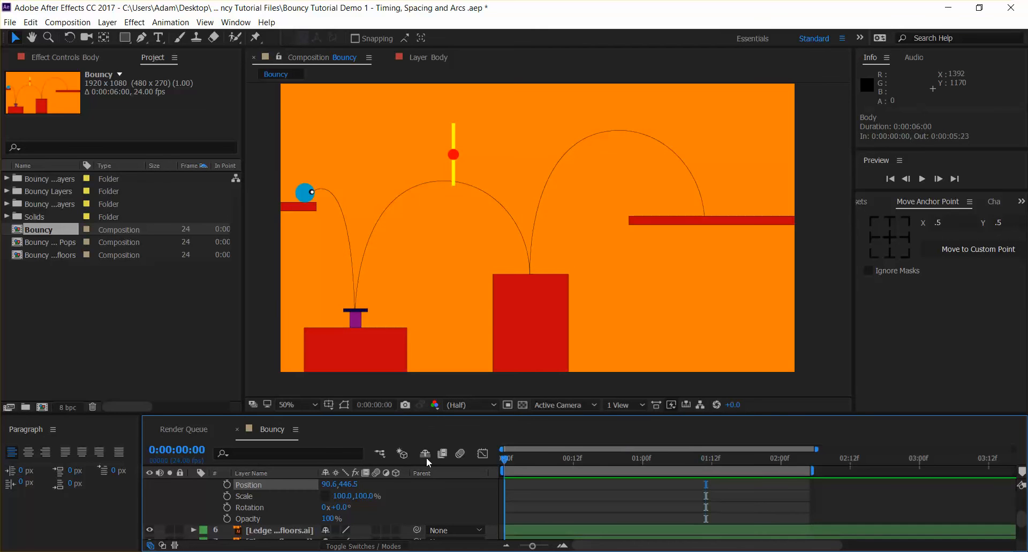
pyautogui.press('Home')
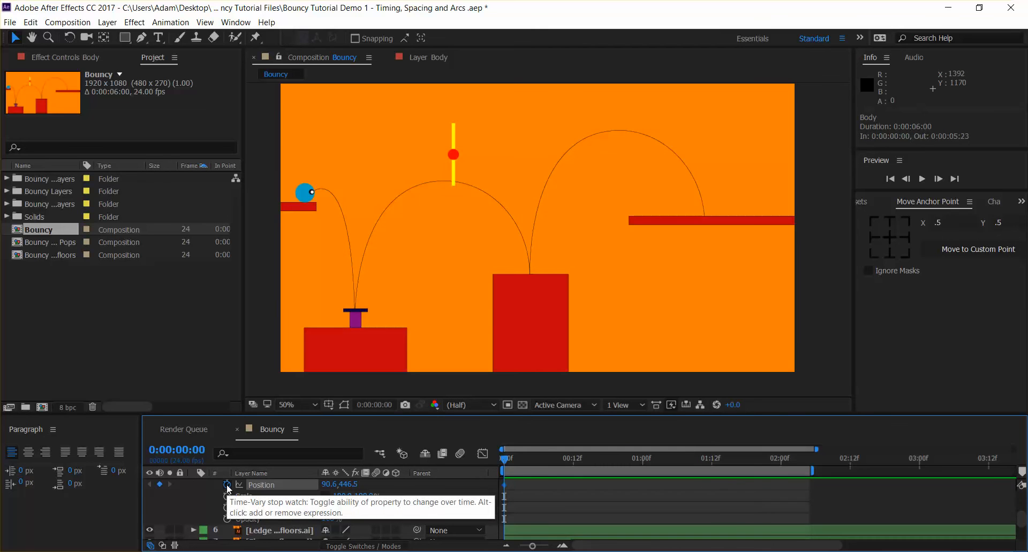
pyautogui.click(227, 484)
# - Narrow the timeline to the first second and keyframe the Body on top of the purple button at frame 6, Position 280.6, 842.5
pyautogui.moveTo(505, 459); pyautogui.dragTo(546, 460)
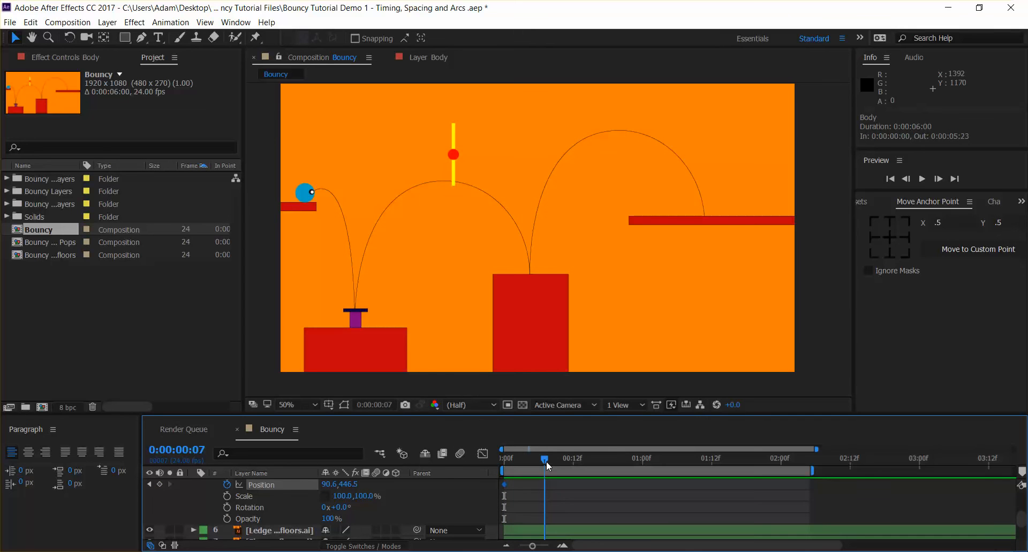
pyautogui.moveTo(816, 449); pyautogui.dragTo(589, 446)
pyautogui.moveTo(652, 460); pyautogui.dragTo(632, 457)
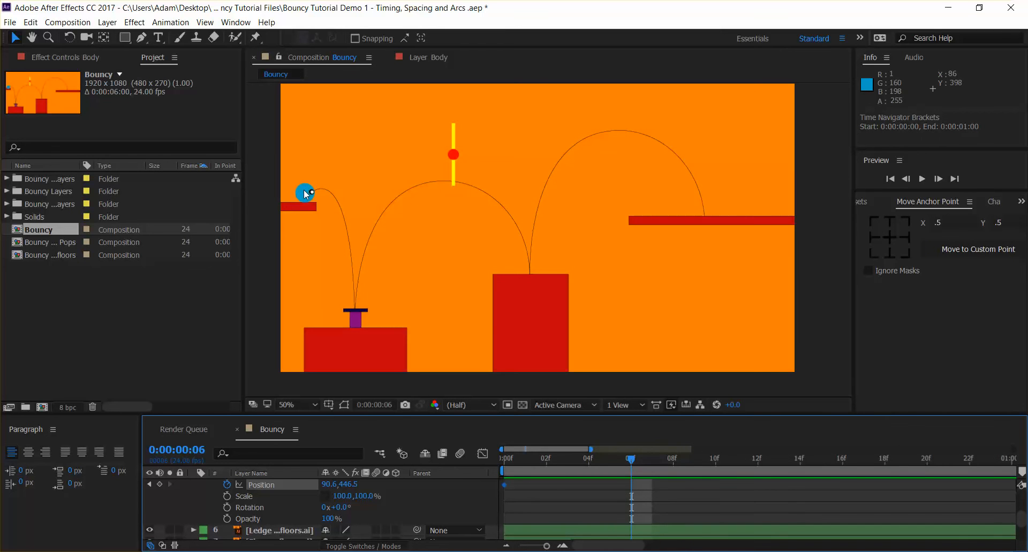
pyautogui.moveTo(304, 188); pyautogui.dragTo(357, 298)
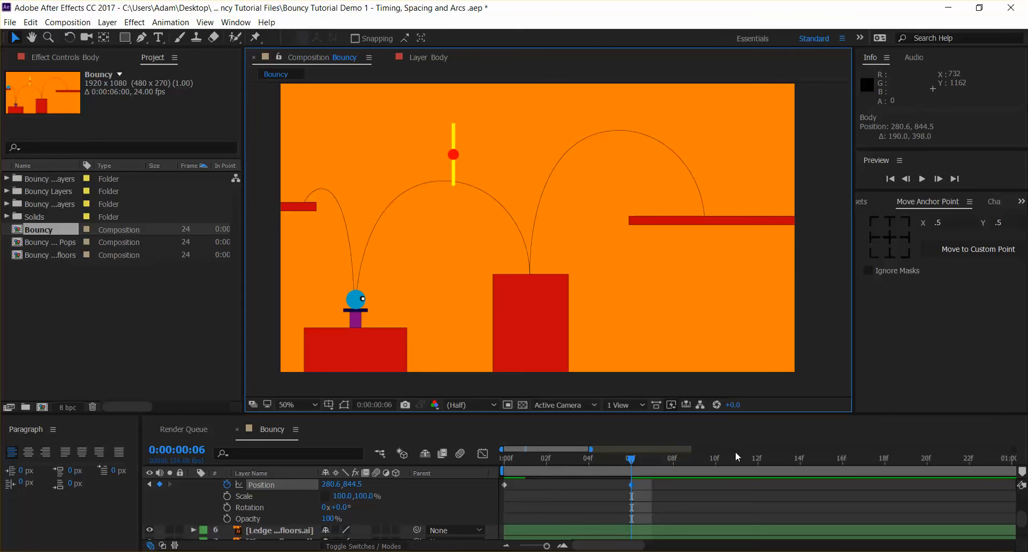
pyautogui.moveTo(631, 458)
pyautogui.mouseDown()
pyautogui.moveTo(508, 458)
pyautogui.moveTo(625, 462)
pyautogui.mouseUp()
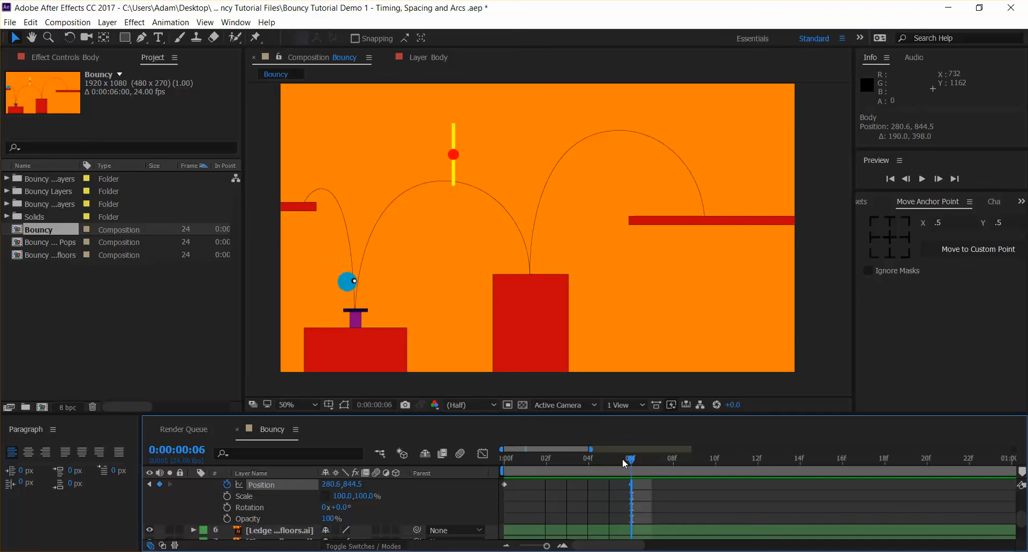
pyautogui.moveTo(355, 302); pyautogui.dragTo(355, 300)
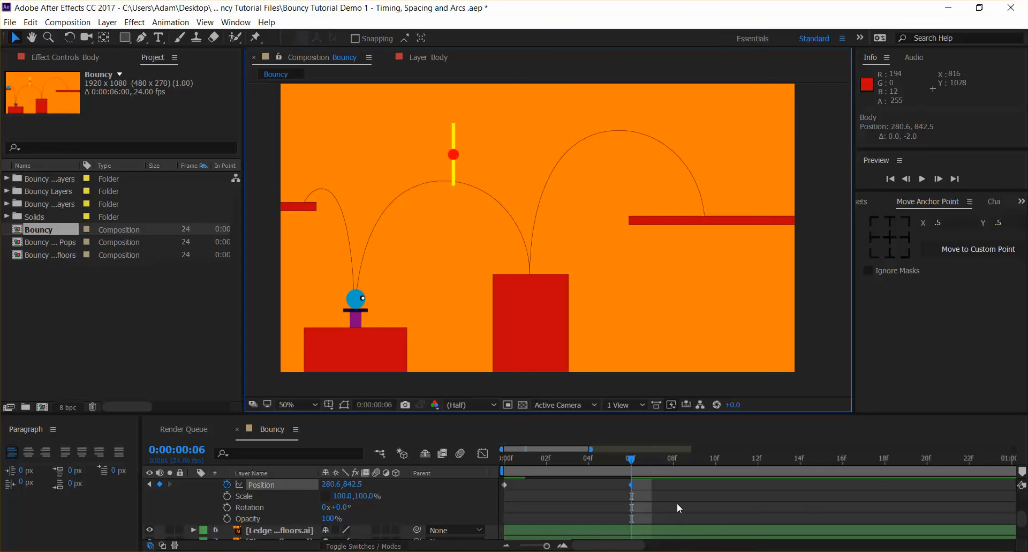
# - Keyframe the Body one frame on, at frame 7, pushed down into the purple button at Position 280.6, 898.5
pyautogui.click(634, 459)
pyautogui.moveTo(641, 457); pyautogui.dragTo(646, 458)
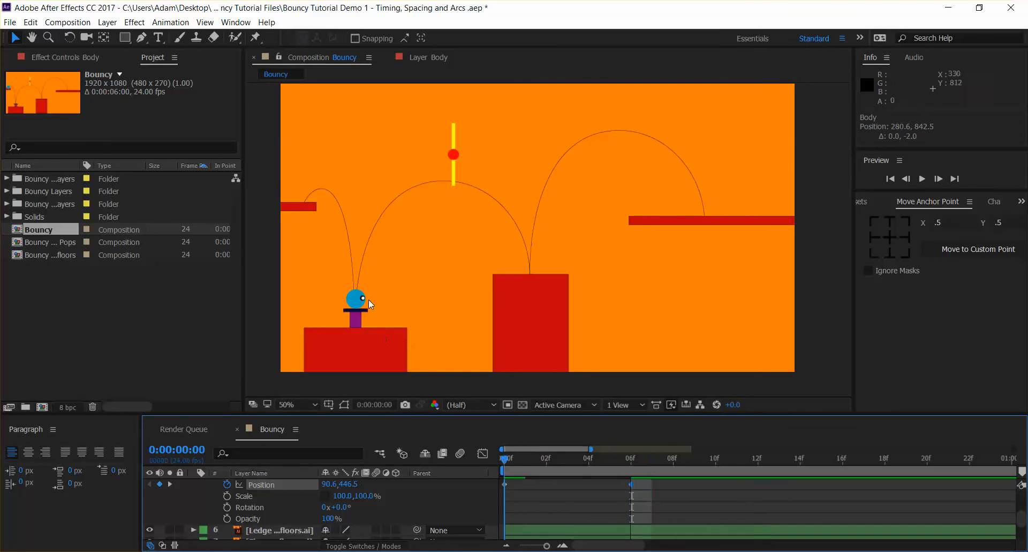
pyautogui.press('Home')
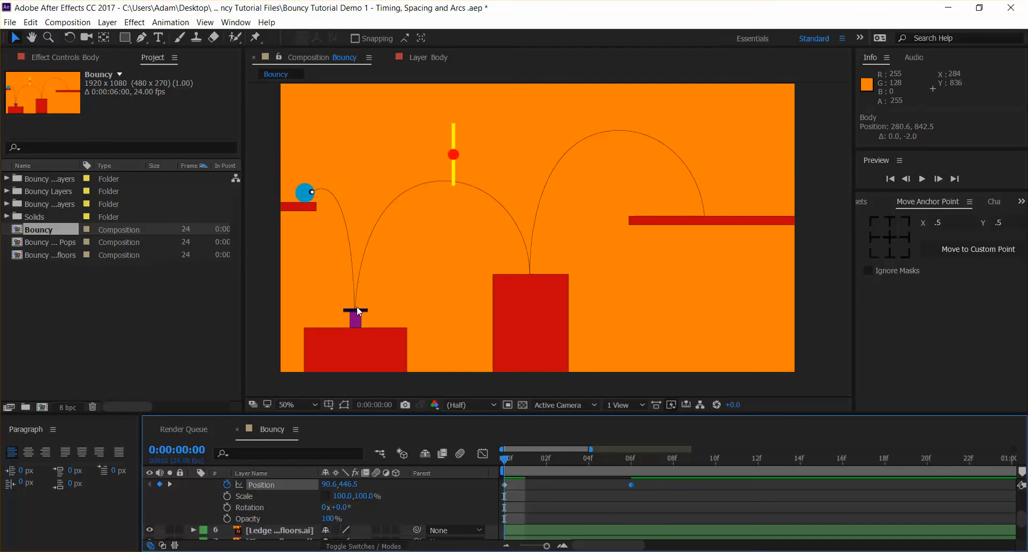
pyautogui.click(645, 460)
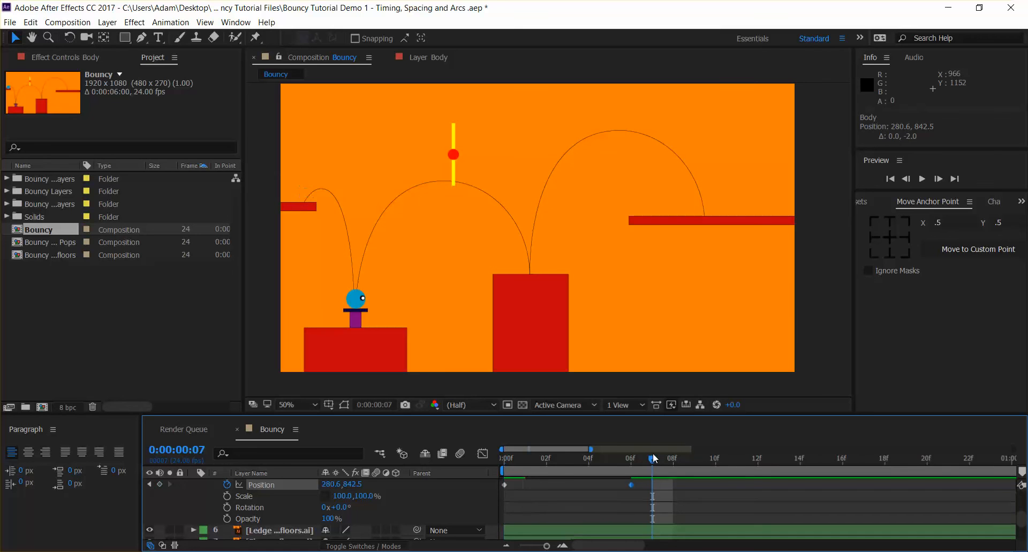
pyautogui.click(355, 302)
pyautogui.moveTo(355, 306); pyautogui.dragTo(356, 315)
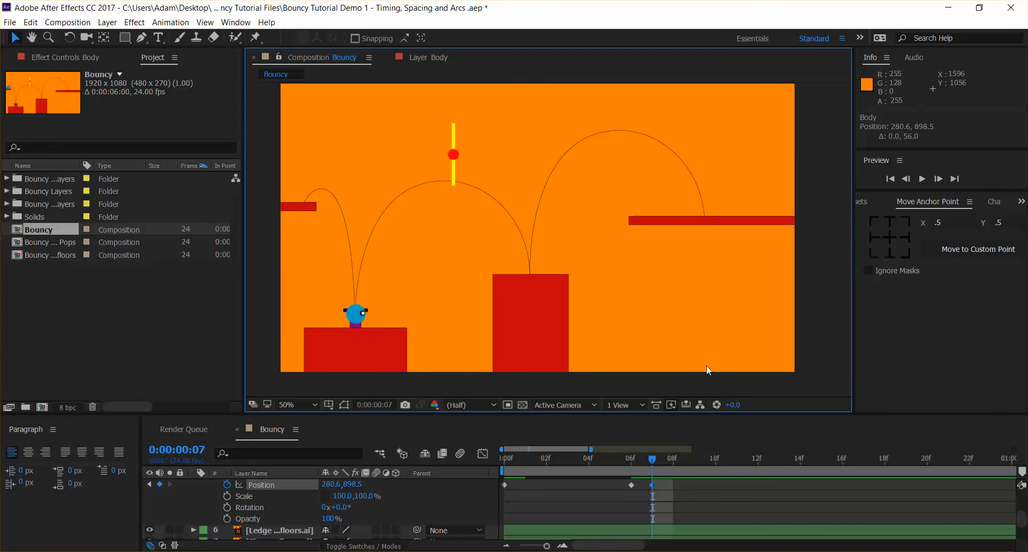
# - Keyframe the Body at the peak of the second arc at frame 13, Position 618.6, 402.5, and advance the current time to frame 19
pyautogui.moveTo(658, 458); pyautogui.dragTo(769, 462)
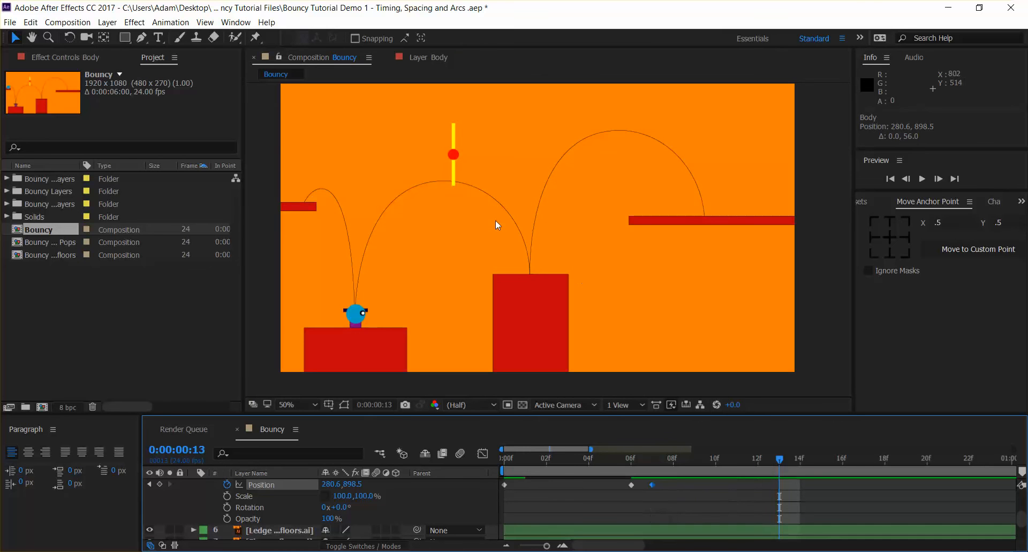
pyautogui.moveTo(354, 314); pyautogui.dragTo(445, 186)
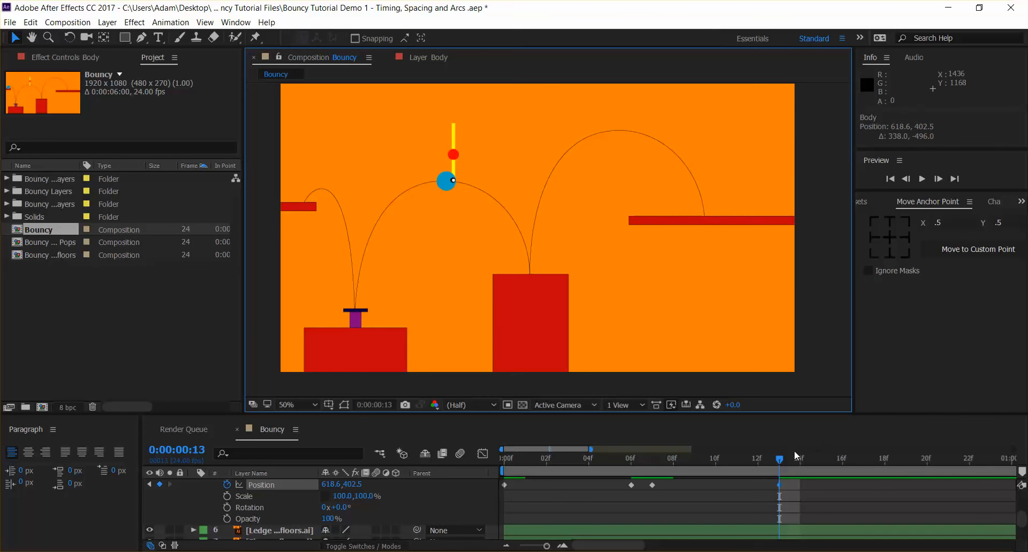
pyautogui.moveTo(779, 459); pyautogui.dragTo(909, 462)
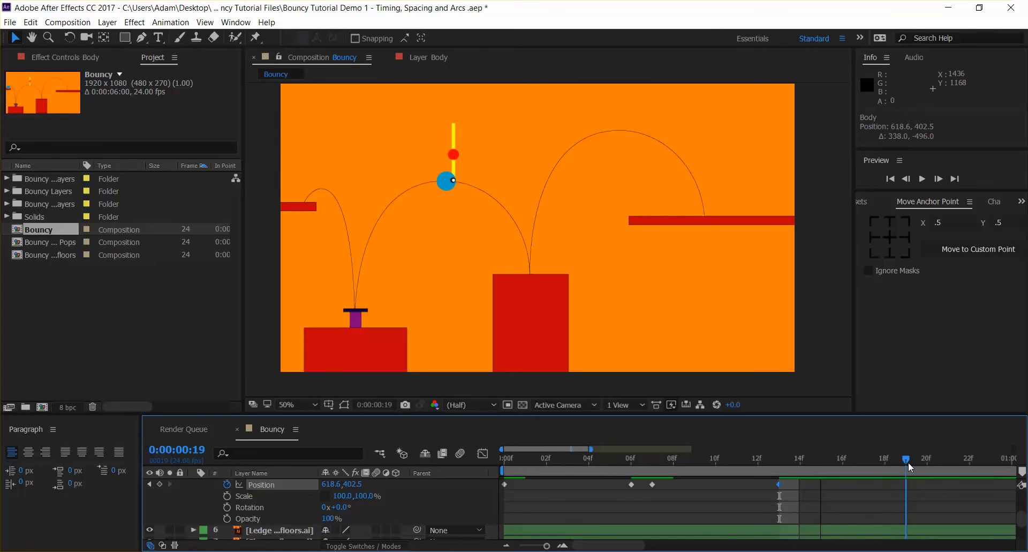
# - Keyframe the Body landing on the tall red block at frame 19, Position 930.6, 714.5, and hold it there at frame 20
pyautogui.moveTo(451, 188); pyautogui.dragTo(535, 263)
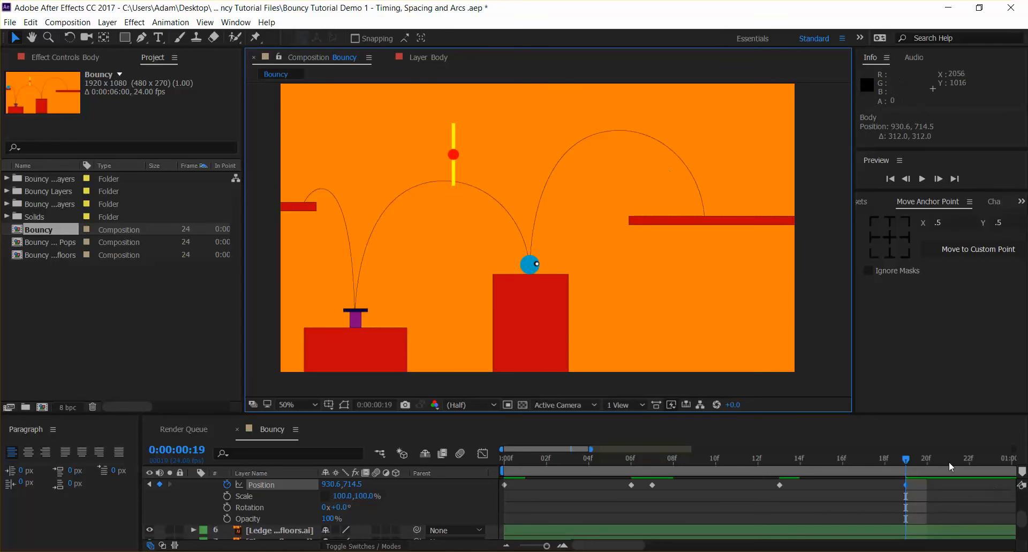
pyautogui.moveTo(908, 459); pyautogui.dragTo(917, 459)
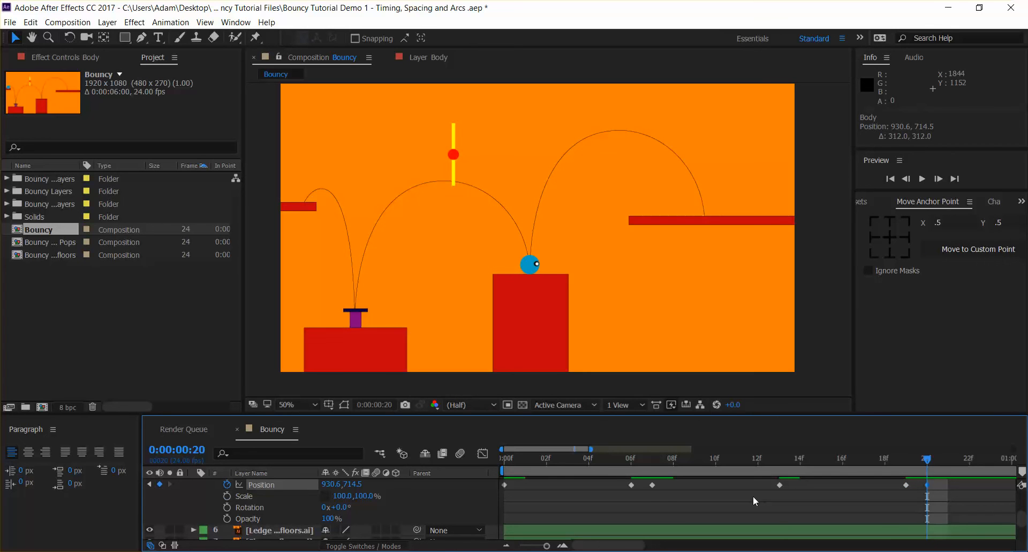
# - Keyframe the Body at the third arc's peak at 0:00:01:02, Position 1268.6, 206.5, and landing on the final ledge at 0:00:01:08, Position 1582.6, 496.5
pyautogui.moveTo(628, 547); pyautogui.dragTo(673, 549)
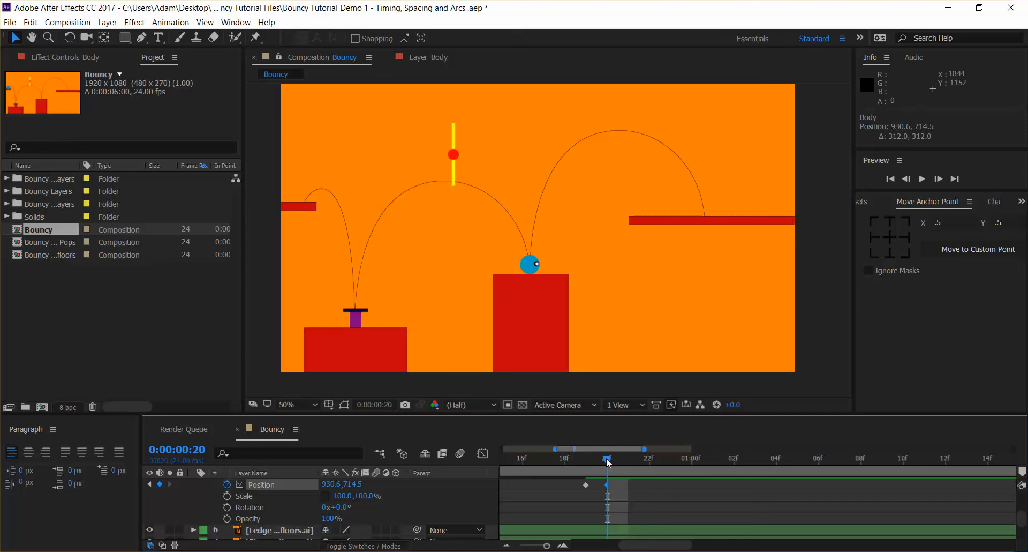
pyautogui.moveTo(609, 461); pyautogui.dragTo(735, 466)
pyautogui.moveTo(531, 262); pyautogui.dragTo(629, 135)
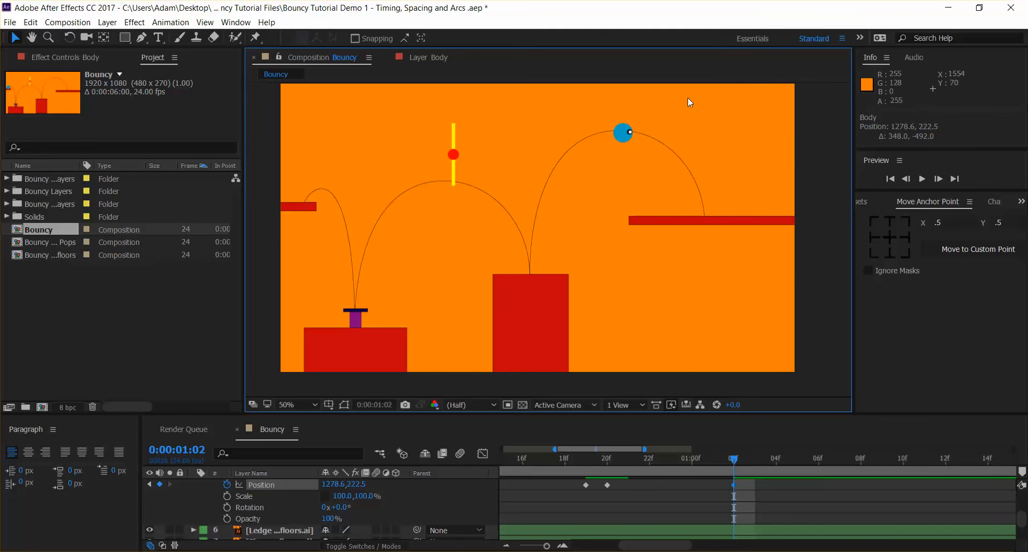
pyautogui.moveTo(624, 134); pyautogui.dragTo(620, 128)
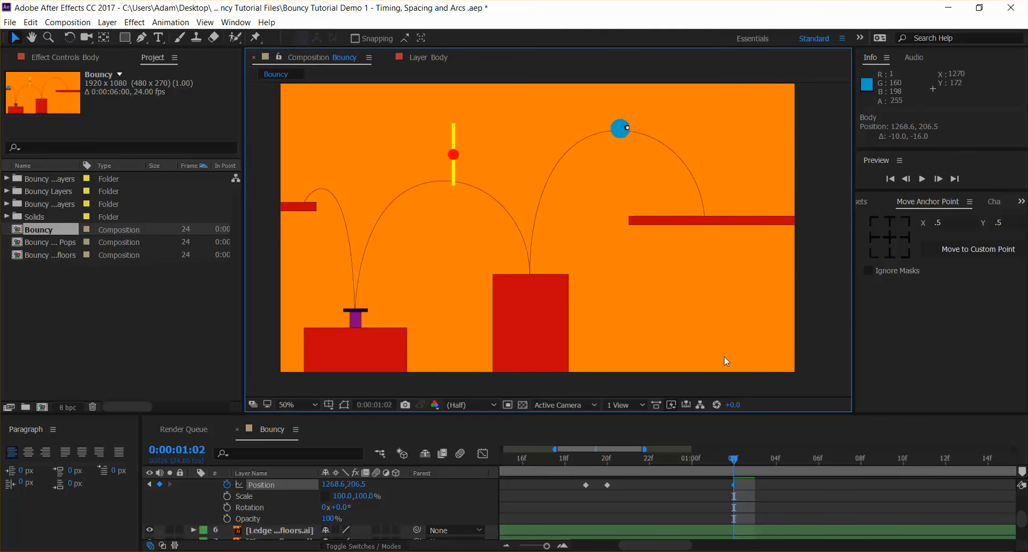
pyautogui.moveTo(734, 459); pyautogui.dragTo(860, 463)
pyautogui.moveTo(620, 130); pyautogui.dragTo(704, 209)
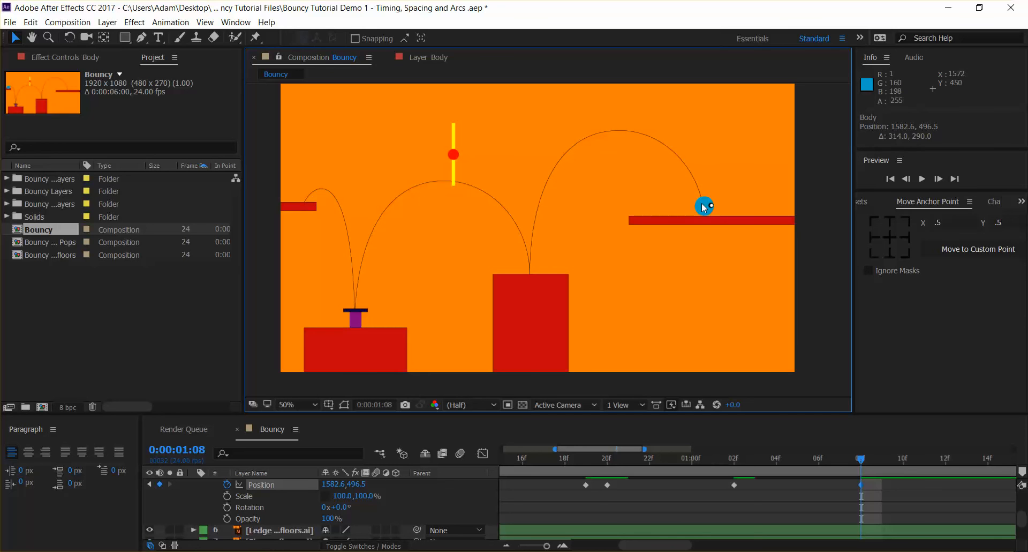
# - Play back the Body's full bounce animation from the first frame and save the project
pyautogui.moveTo(861, 459); pyautogui.dragTo(425, 463)
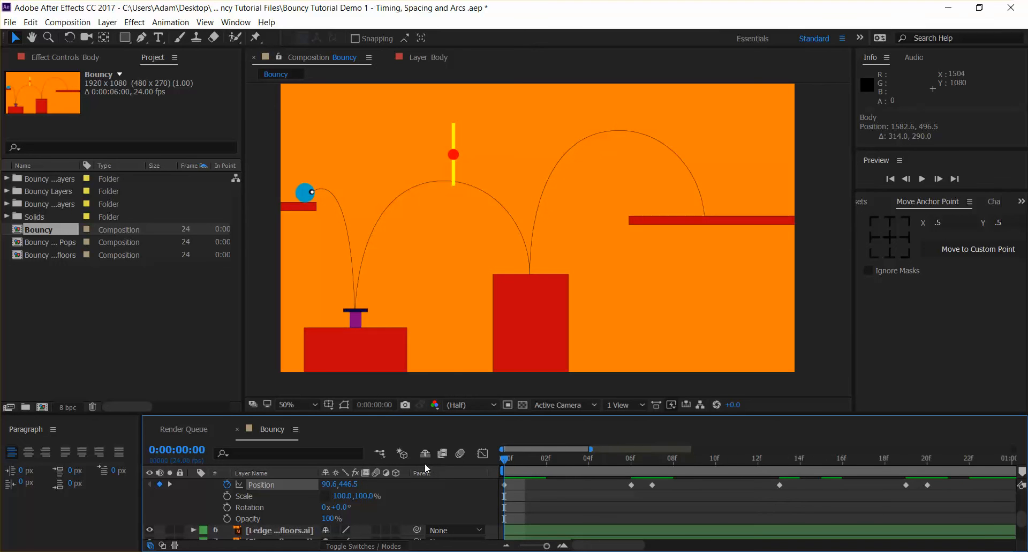
pyautogui.moveTo(594, 450); pyautogui.dragTo(700, 450)
pyautogui.click(924, 179)
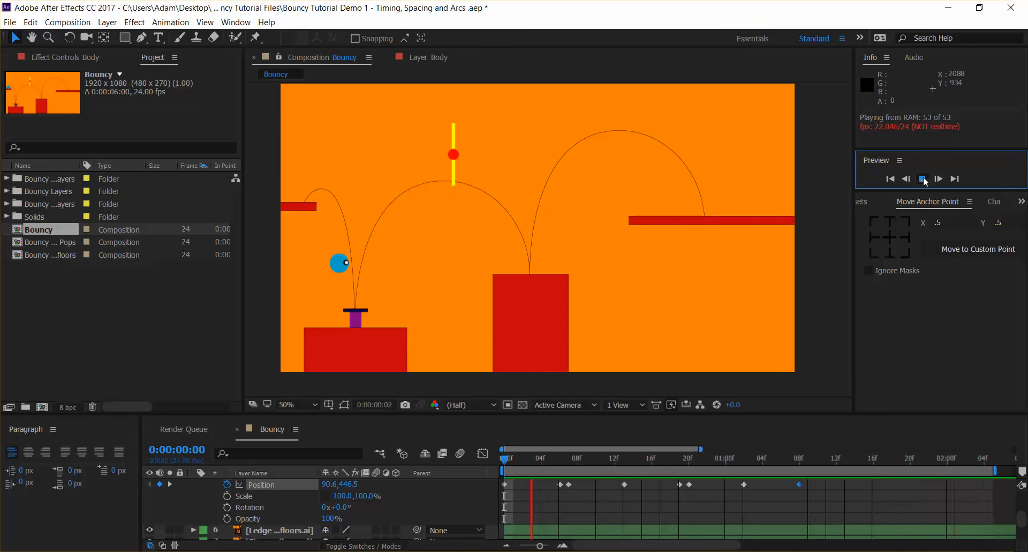
pyautogui.click(923, 179)
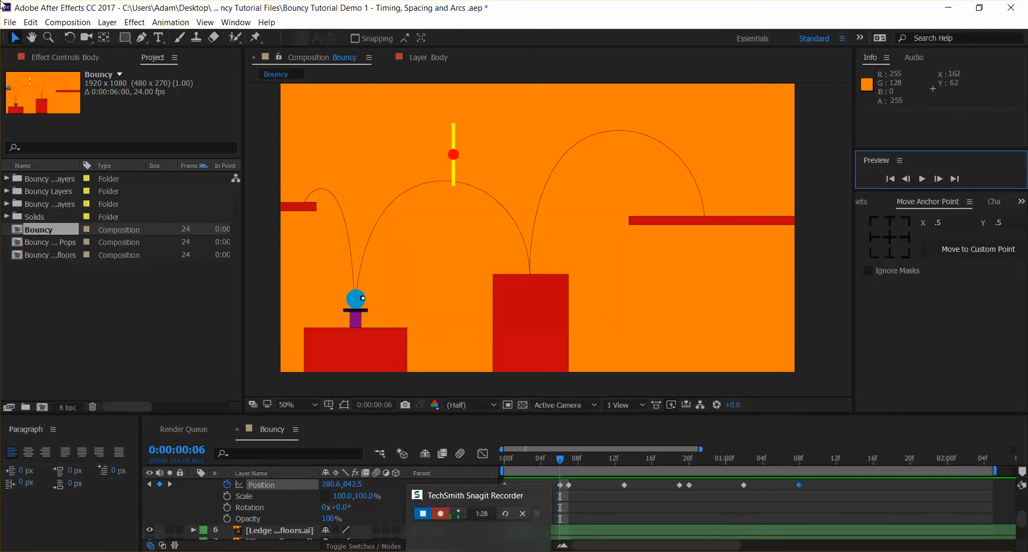
pyautogui.click(10, 21)
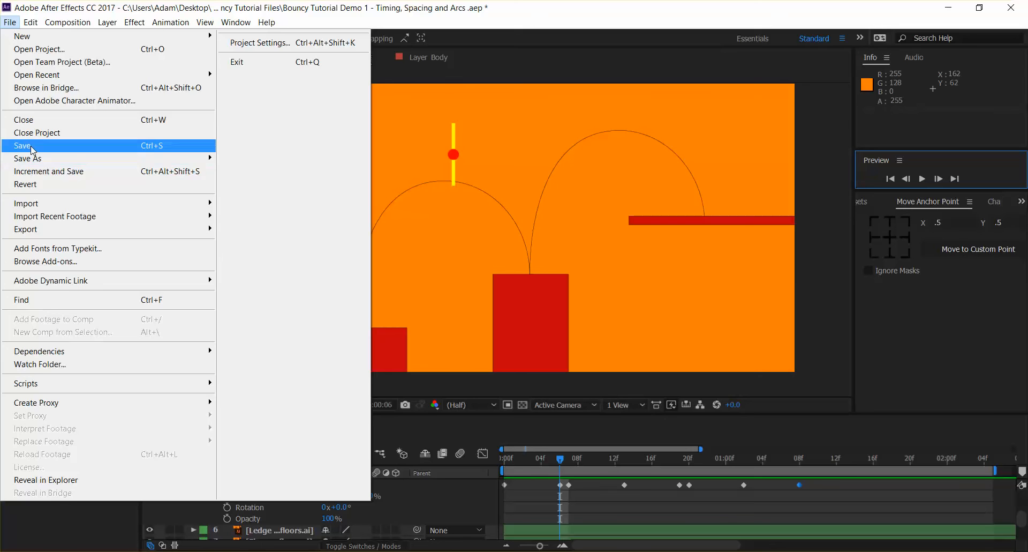
pyautogui.click(24, 145)
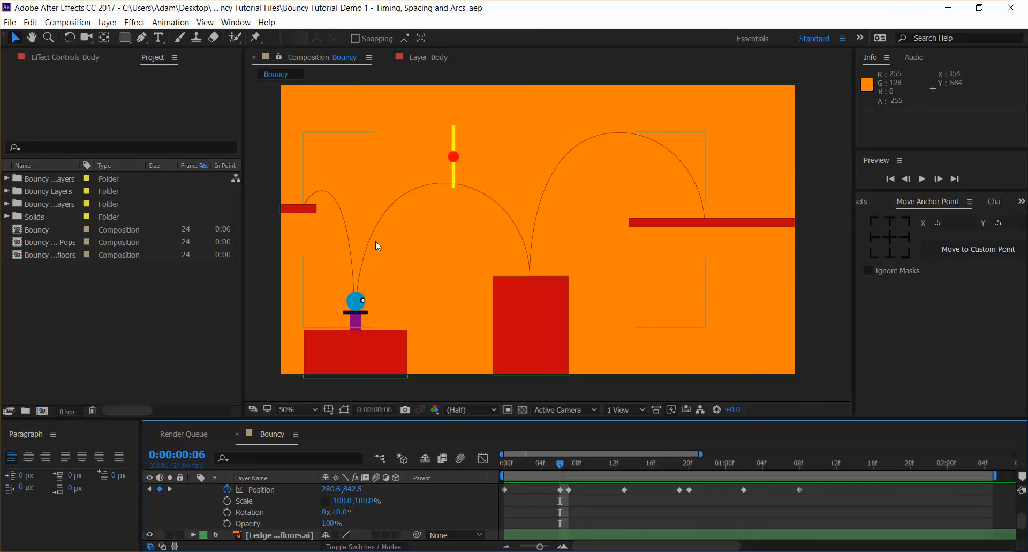
# - Enable mask and shape path visibility and select the Body's Position keyframes to display the motion path with its handles
pyautogui.click(344, 410)
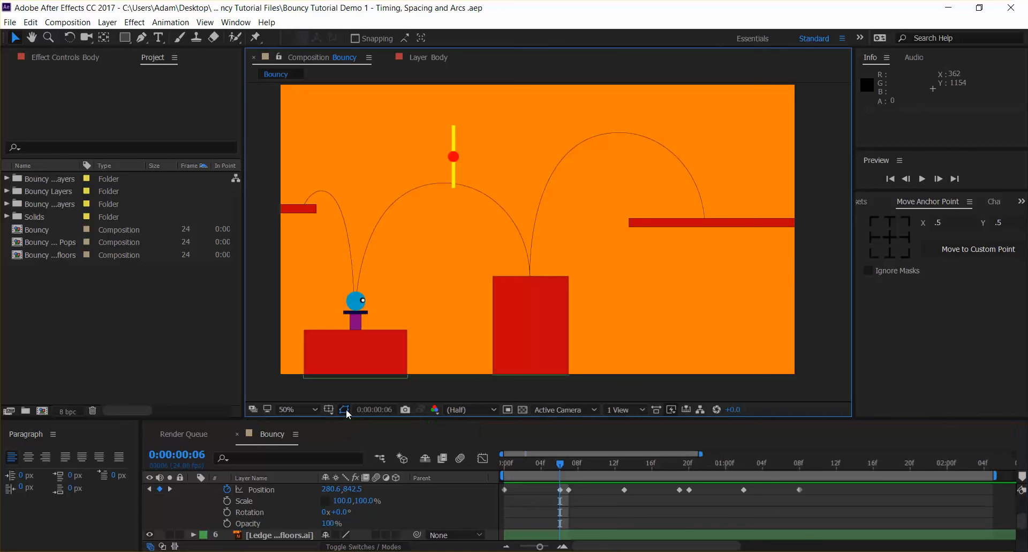
pyautogui.click(260, 489)
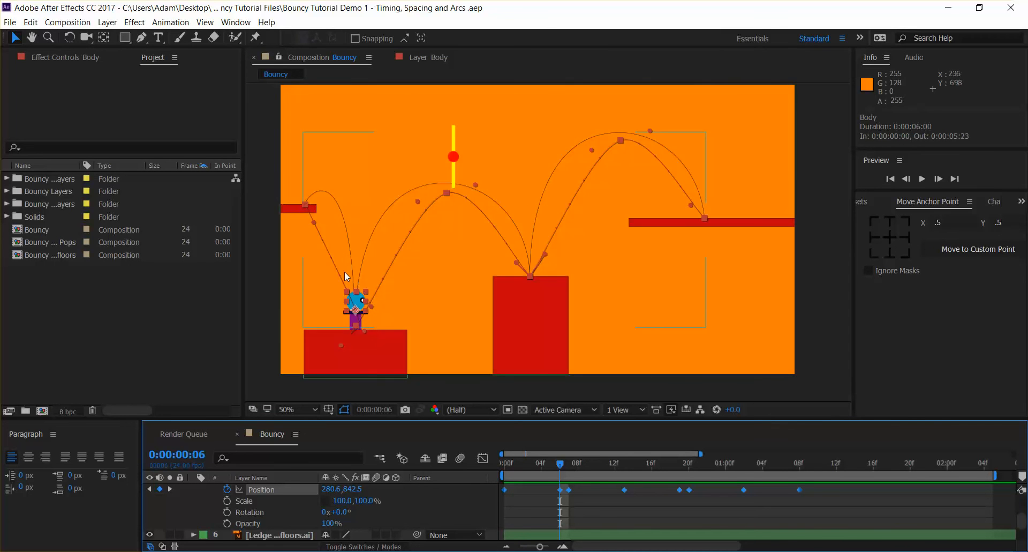
pyautogui.press('.')
pyautogui.press('h')
pyautogui.moveTo(346, 268); pyautogui.dragTo(631, 266)
pyautogui.press('v')
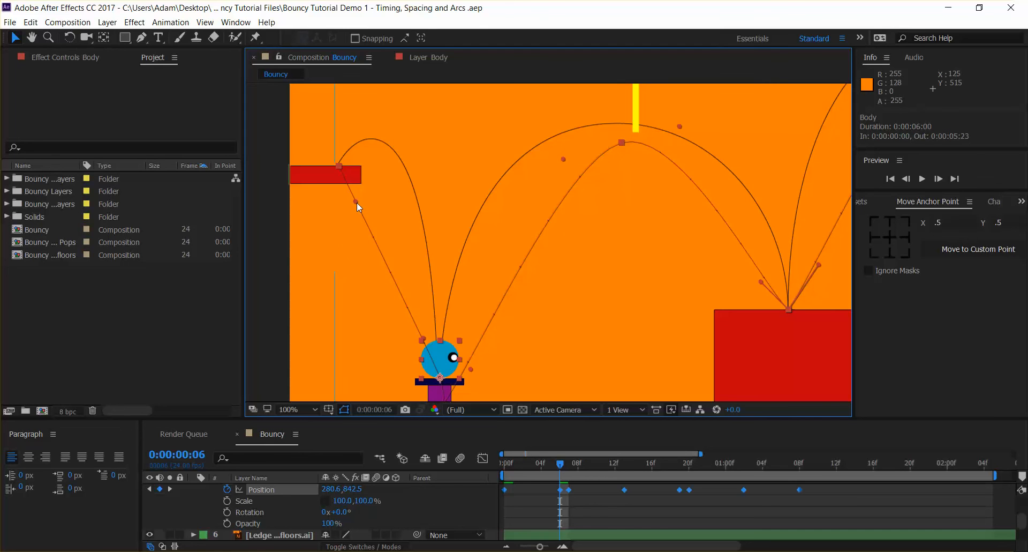
pyautogui.press('.')
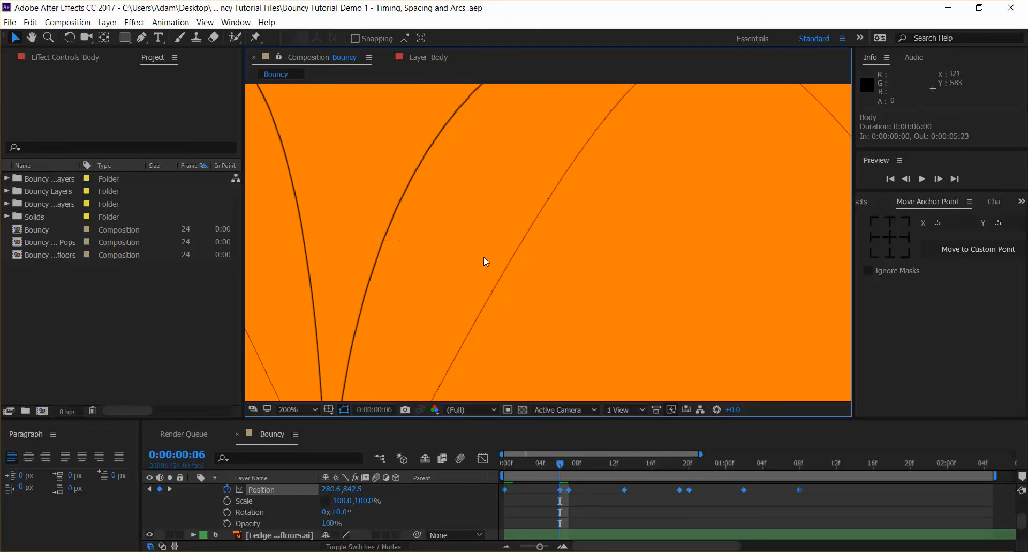
pyautogui.press(',')
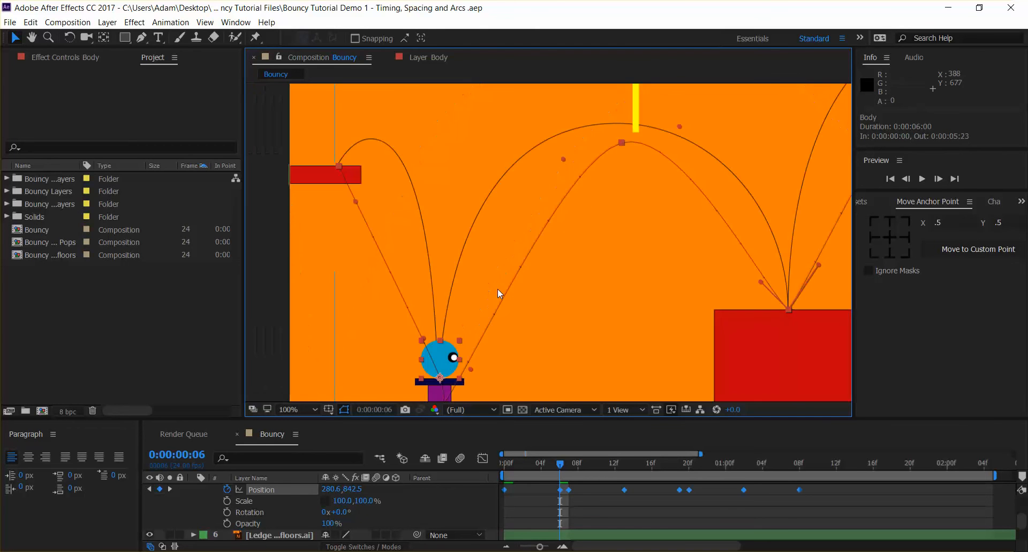
pyautogui.press(',')
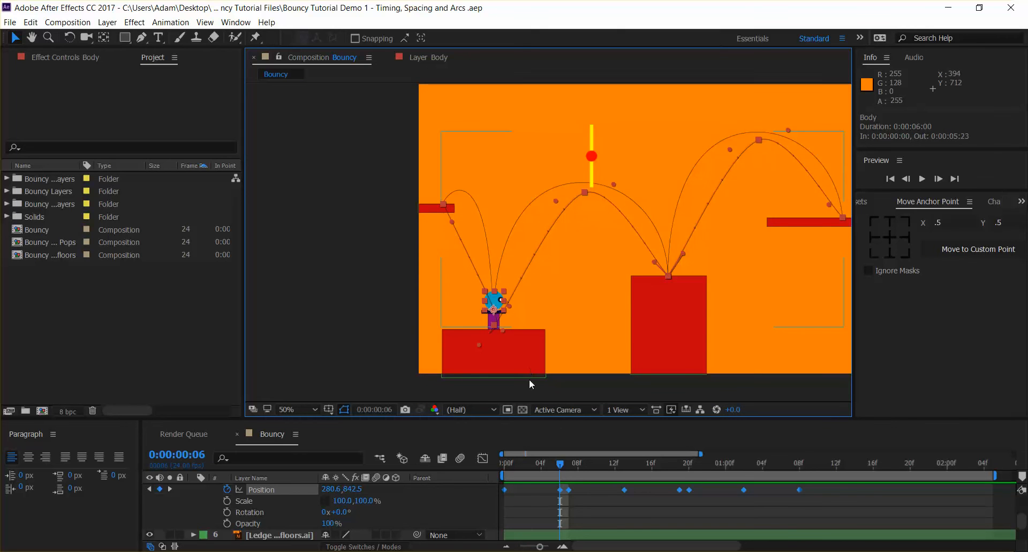
# - Adjust the Bezier handles of the Body's motion path at the starting ledge, both peaks and the tall block so its arcs follow the bounce guides
pyautogui.moveTo(560, 466)
pyautogui.mouseDown()
pyautogui.moveTo(486, 466)
pyautogui.moveTo(562, 468)
pyautogui.moveTo(490, 451)
pyautogui.moveTo(569, 467)
pyautogui.mouseUp()
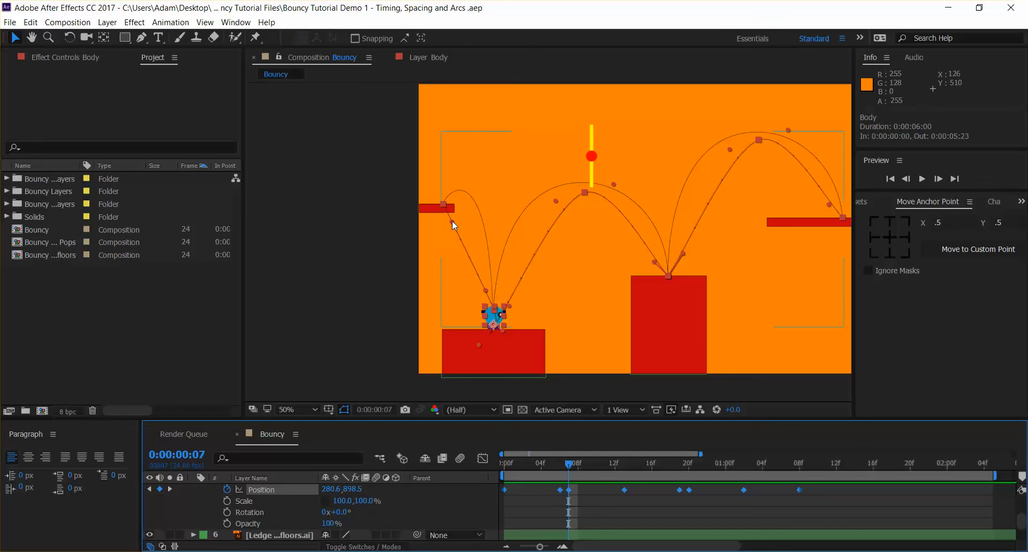
pyautogui.moveTo(452, 221); pyautogui.dragTo(482, 144)
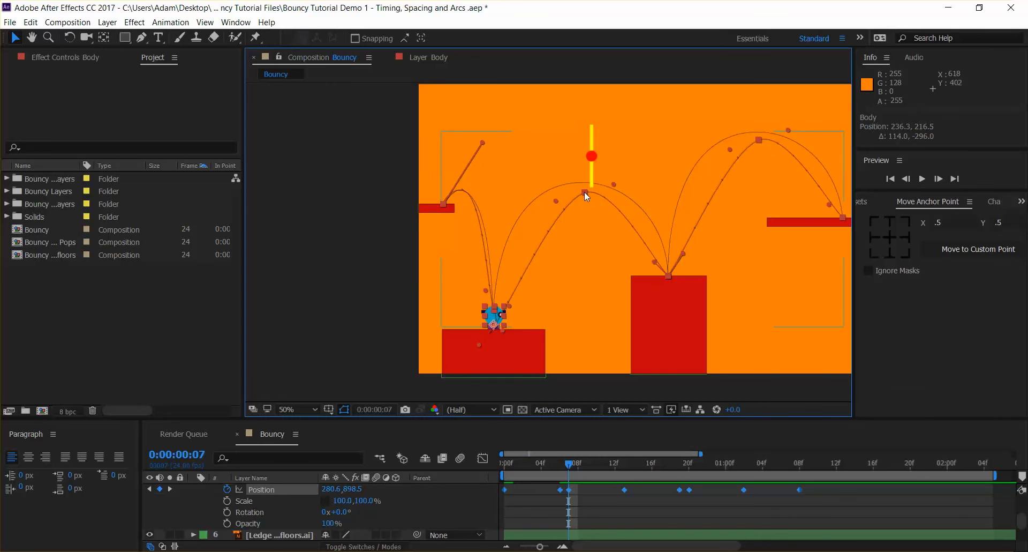
pyautogui.moveTo(557, 200); pyautogui.dragTo(506, 195)
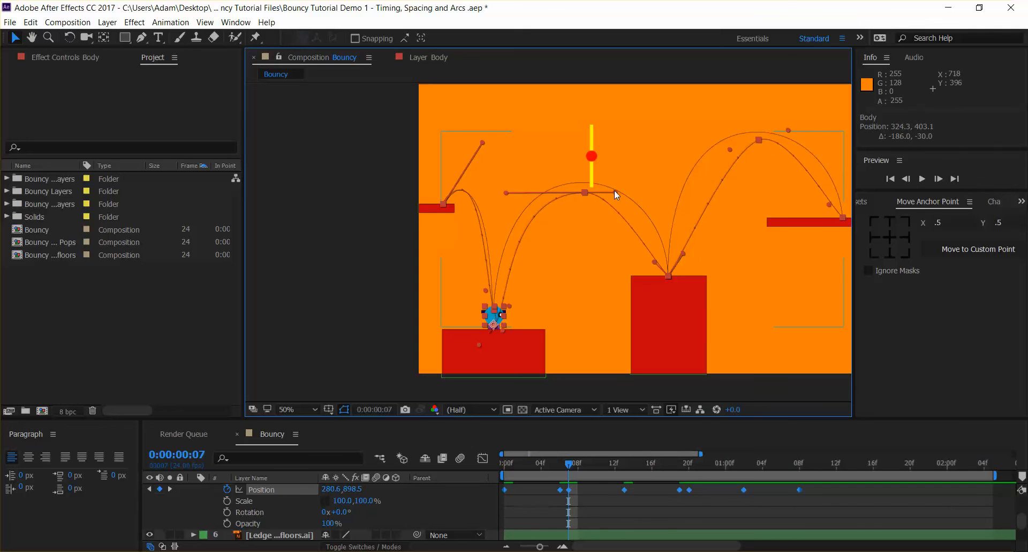
pyautogui.moveTo(616, 191); pyautogui.dragTo(634, 195)
pyautogui.moveTo(640, 195); pyautogui.dragTo(642, 195)
pyautogui.moveTo(654, 261)
pyautogui.mouseDown()
pyautogui.moveTo(682, 251)
pyautogui.moveTo(671, 251)
pyautogui.mouseUp()
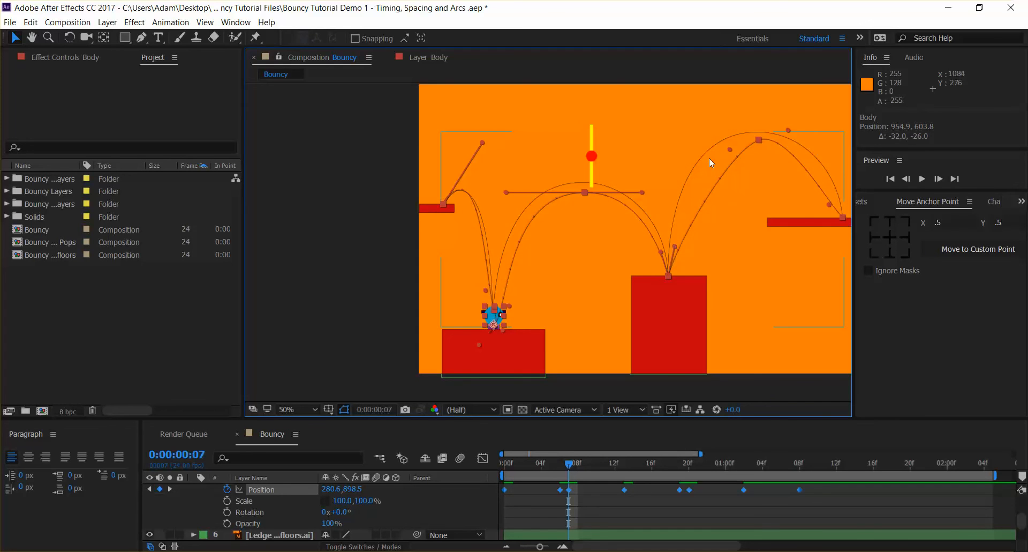
pyautogui.moveTo(731, 149); pyautogui.dragTo(685, 142)
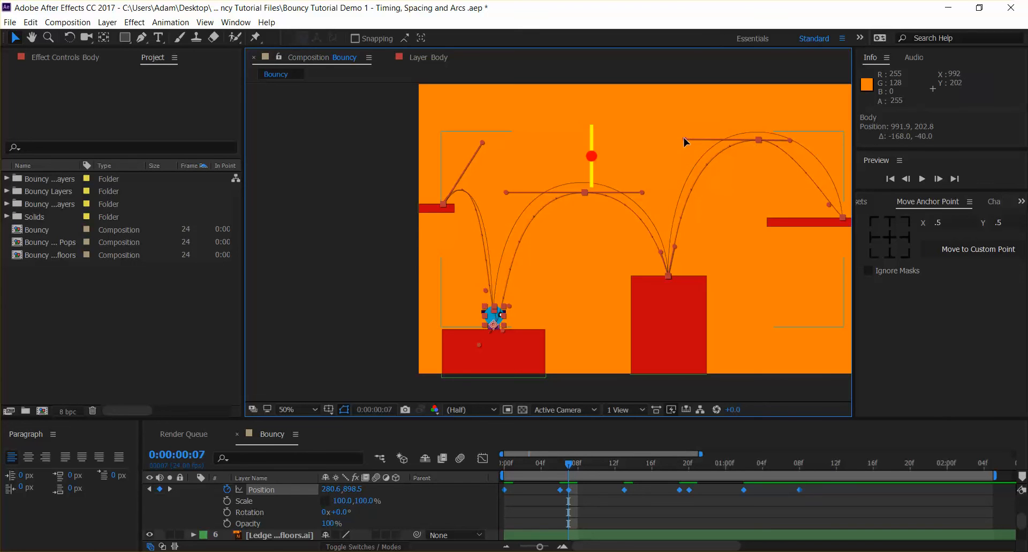
pyautogui.moveTo(791, 140); pyautogui.dragTo(829, 142)
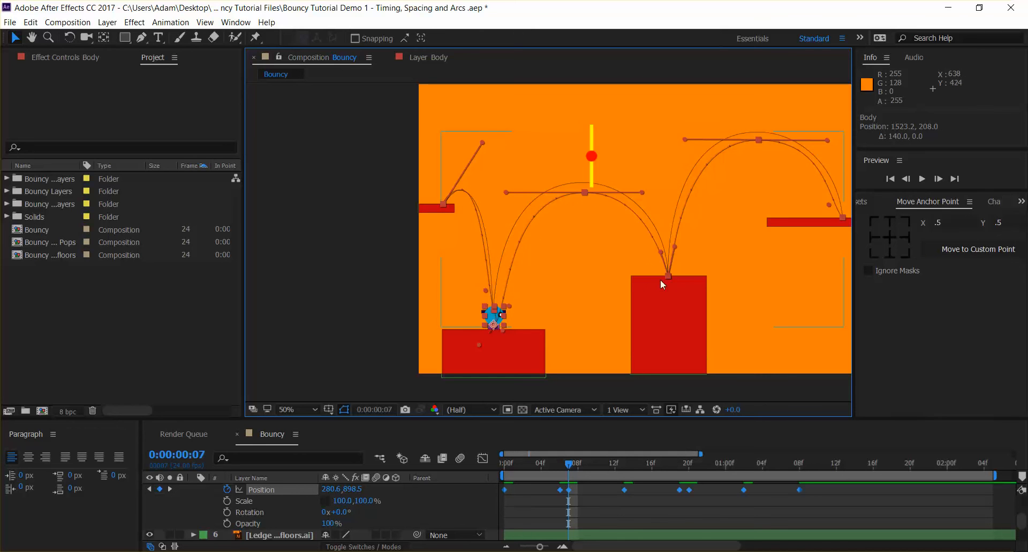
# - Play back the bounce animation to check the Body's curved motion path
pyautogui.moveTo(658, 243); pyautogui.dragTo(560, 248)
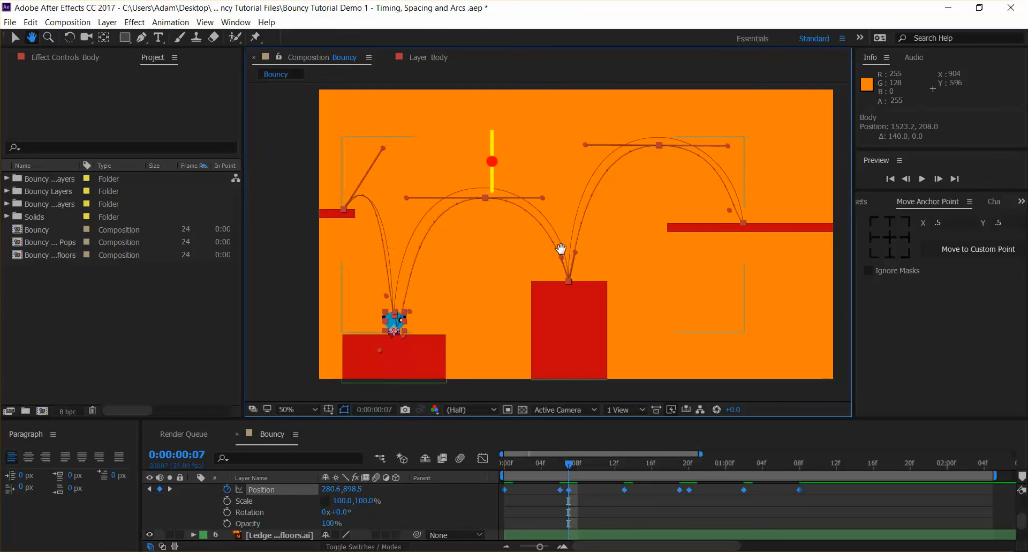
pyautogui.click(924, 179)
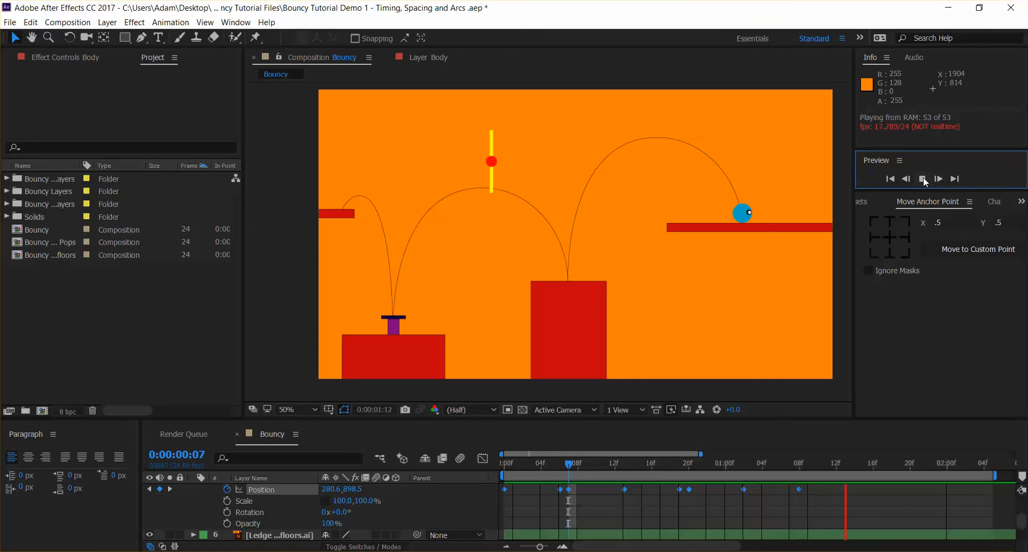
pyautogui.click(922, 179)
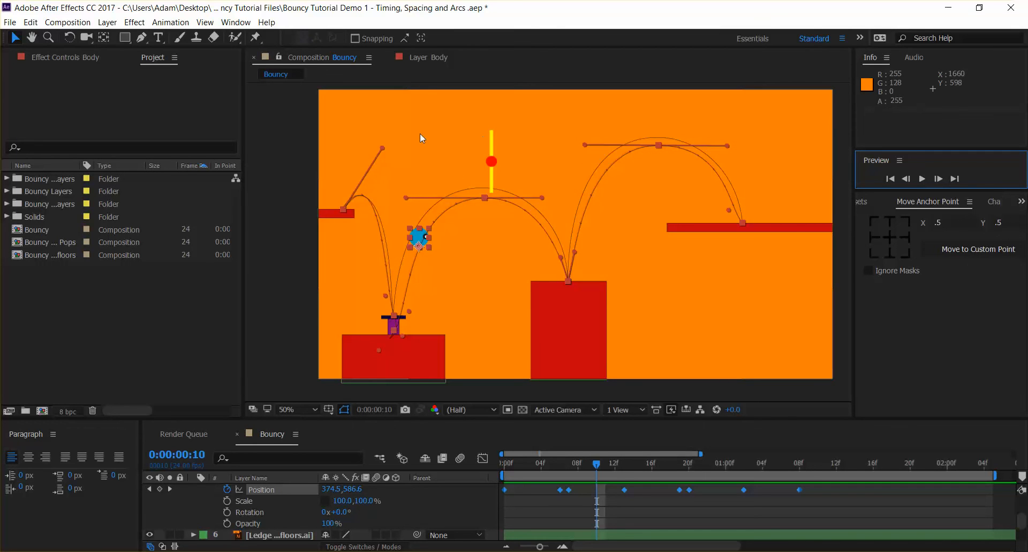
# - Enlarge the timeline area and open the Graph Editor for the Body's Position property
pyautogui.click(482, 196)
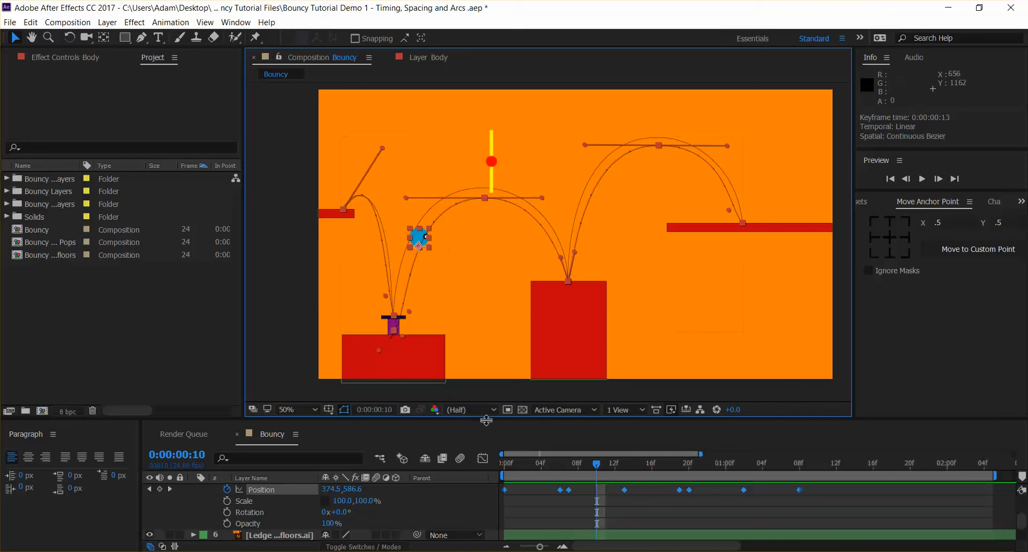
pyautogui.click(127, 327)
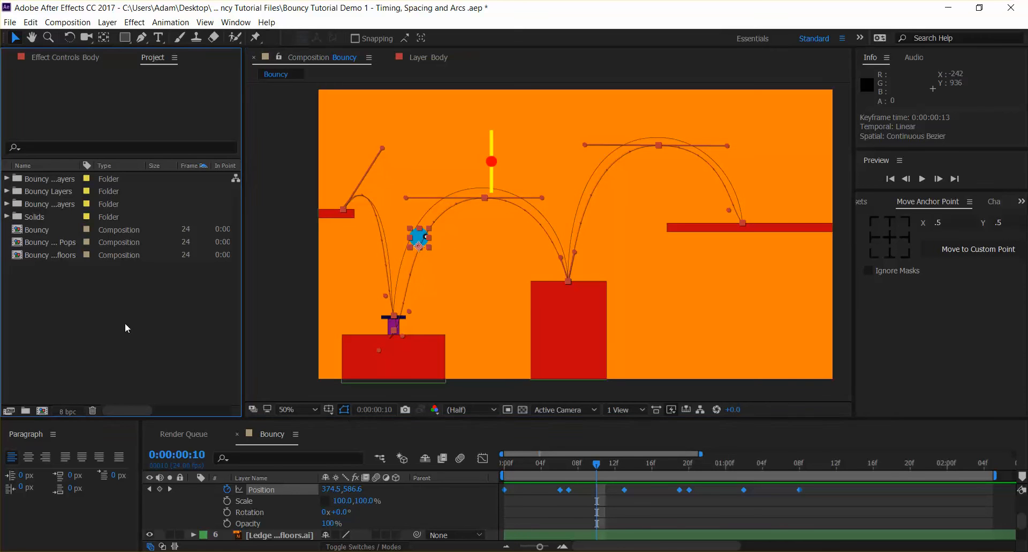
pyautogui.click(470, 427)
pyautogui.moveTo(469, 422); pyautogui.dragTo(468, 332)
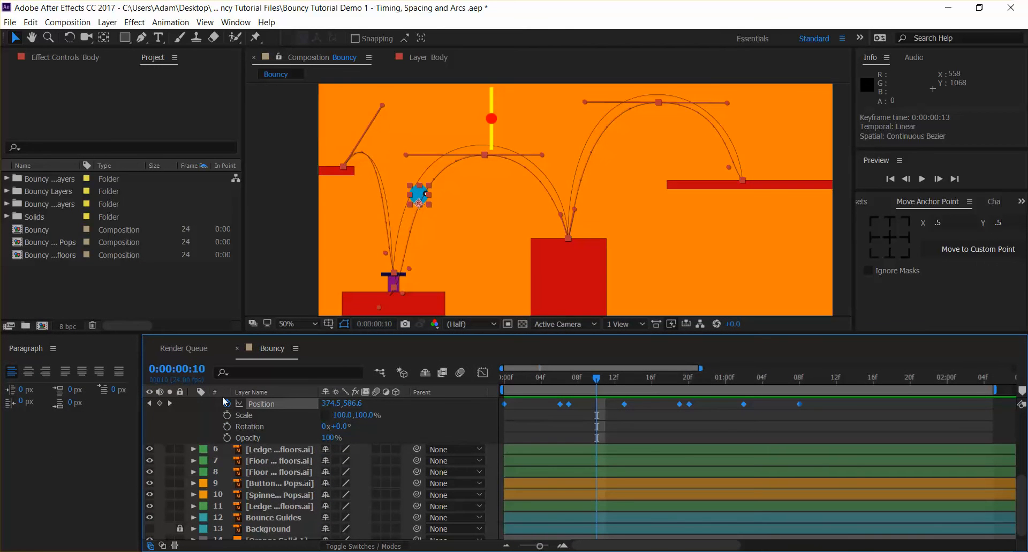
pyautogui.click(484, 373)
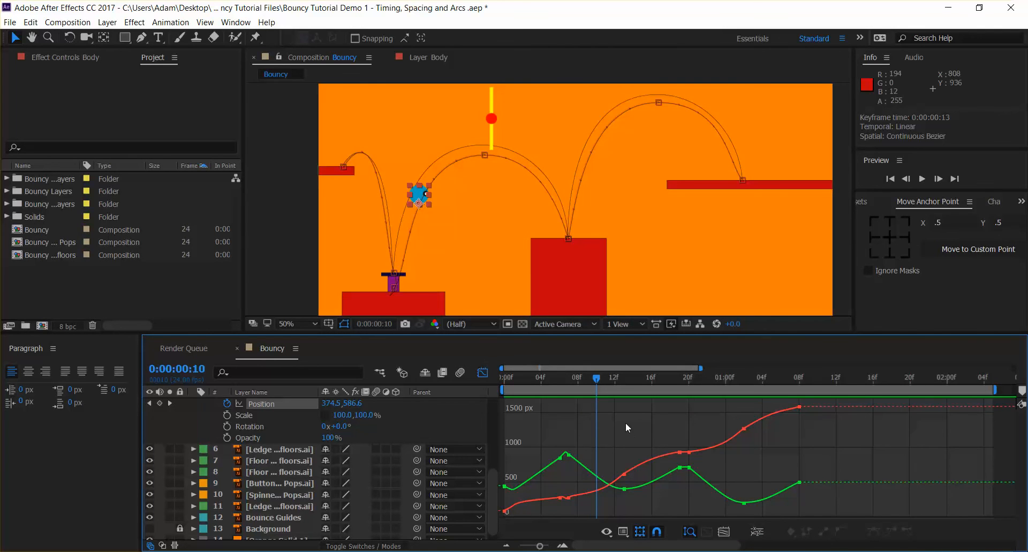
# - Apply Easy Ease to the Body's Position keyframes at frame 13, the second arc's peak, and at frame 0 on the starting ledge
pyautogui.moveTo(658, 462)
pyautogui.moveTo(596, 376); pyautogui.dragTo(626, 377)
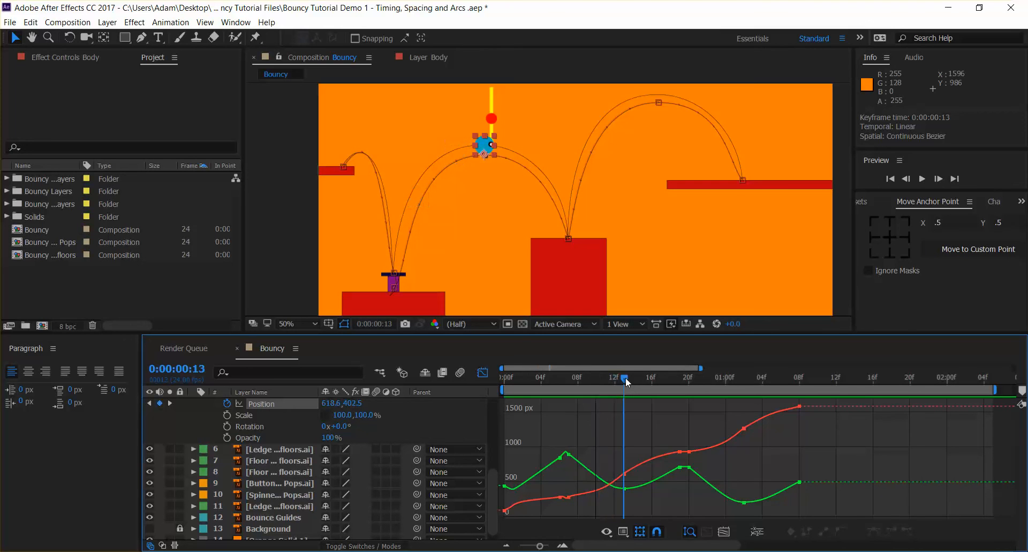
pyautogui.click(631, 481)
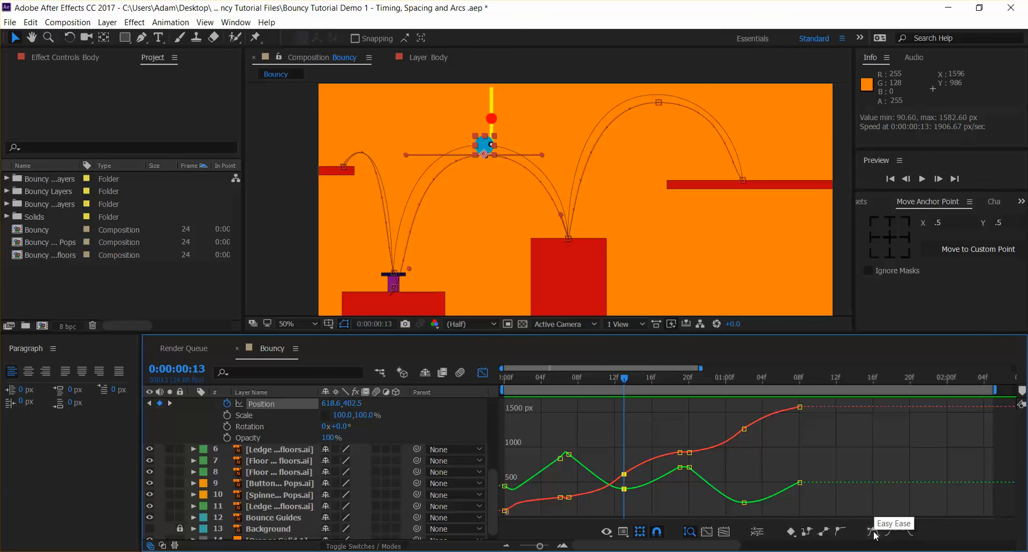
pyautogui.click(906, 531)
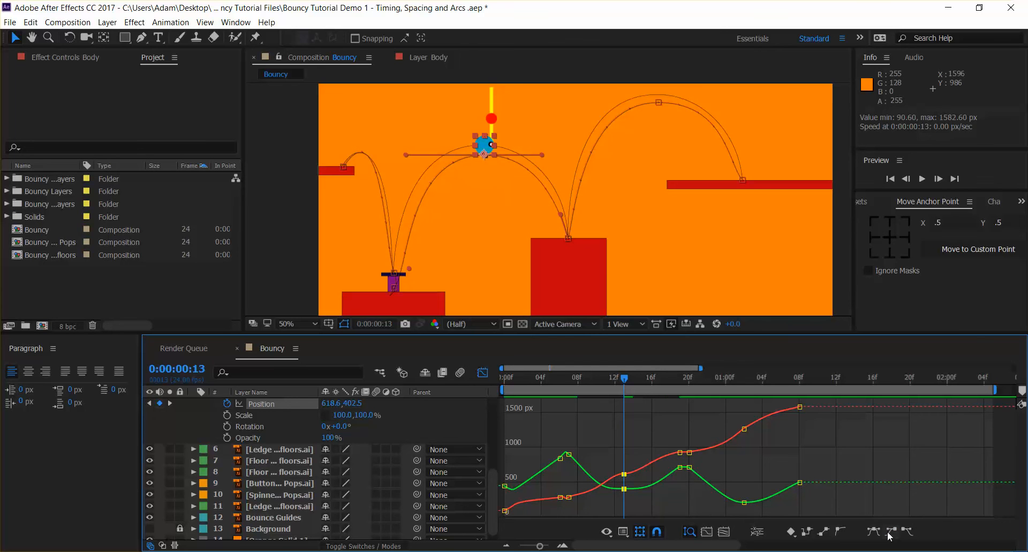
pyautogui.click(344, 166)
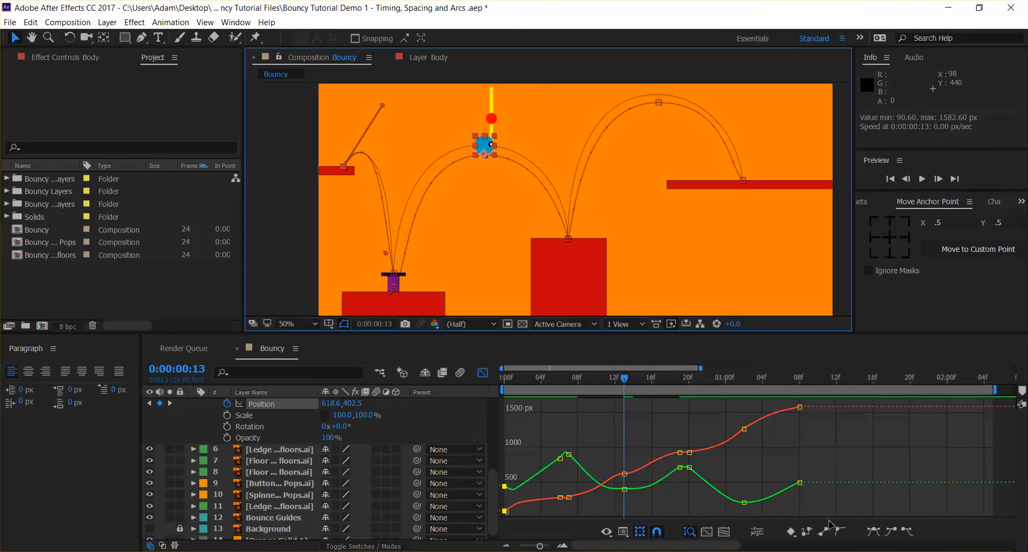
pyautogui.click(872, 532)
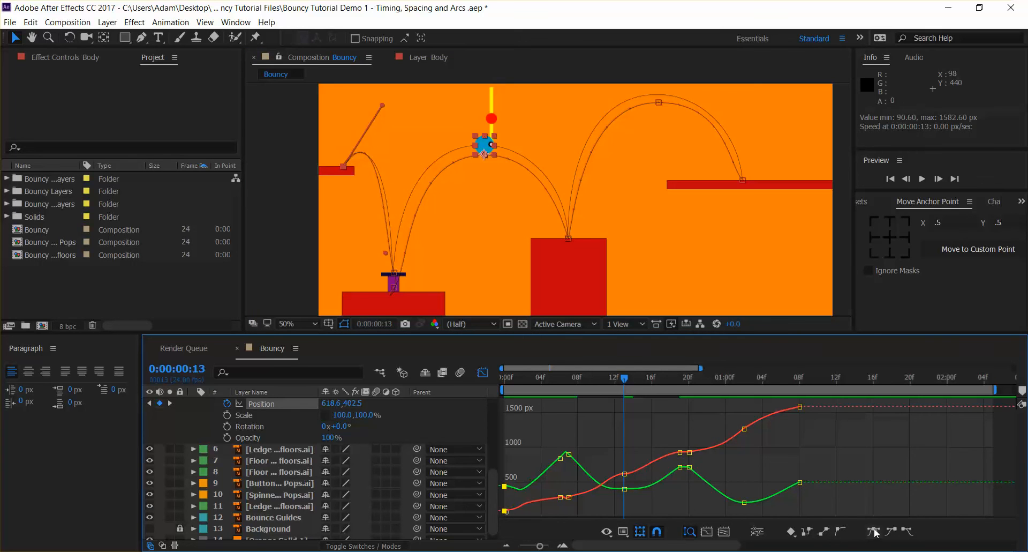
# - Apply Easy Ease to the Body's Position keyframe at 0:00:01:02, the third arc's peak, and play back the bounce
pyautogui.click(800, 407)
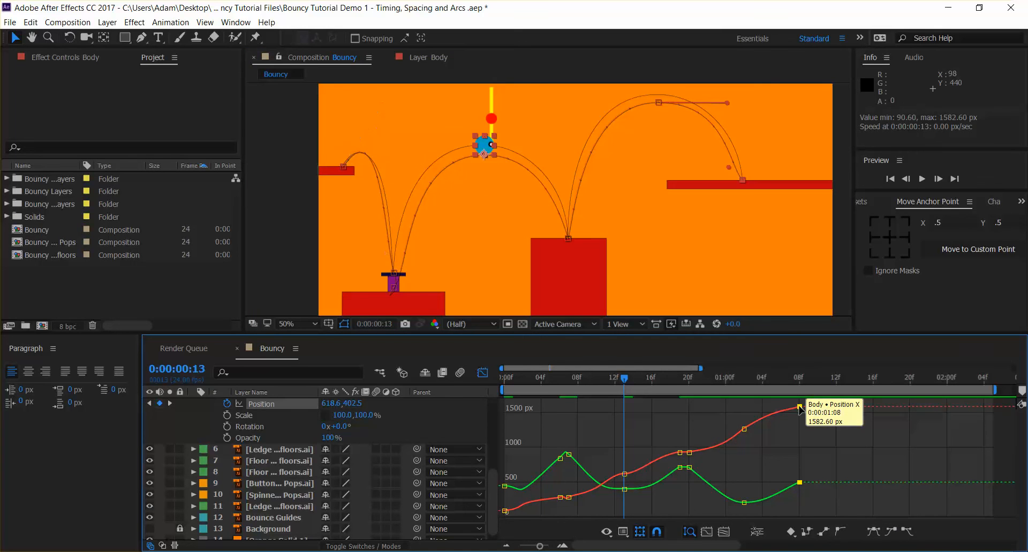
pyautogui.click(744, 429)
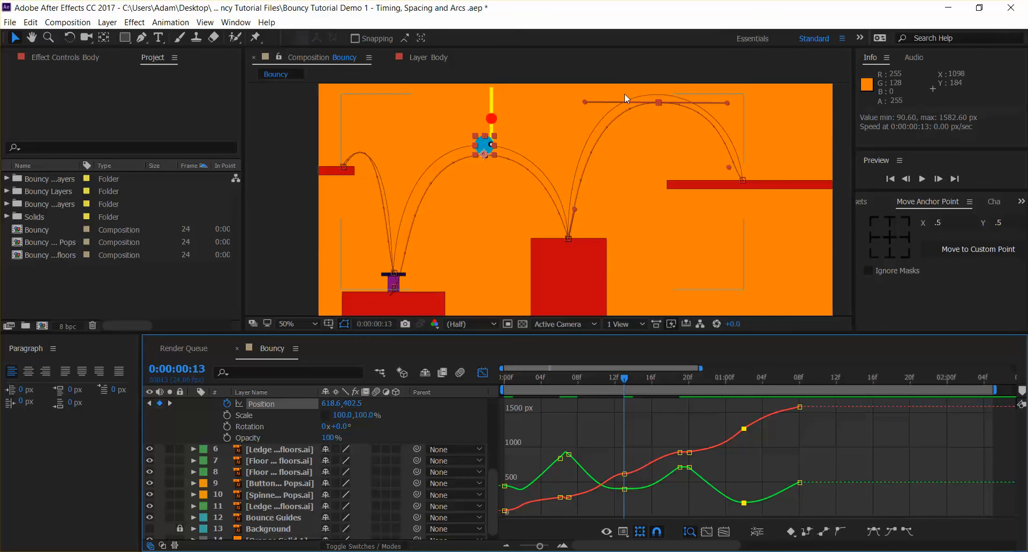
pyautogui.click(874, 531)
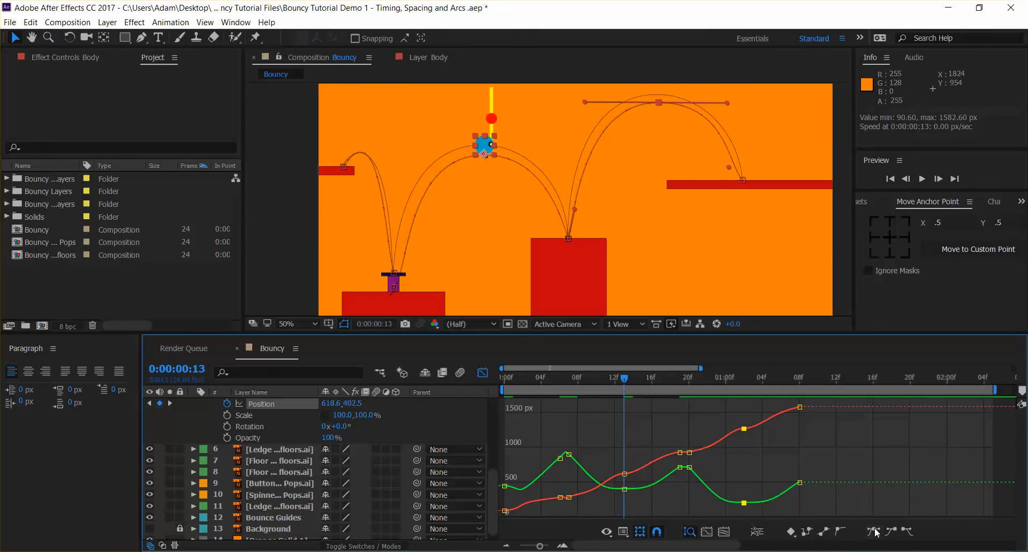
pyautogui.click(922, 180)
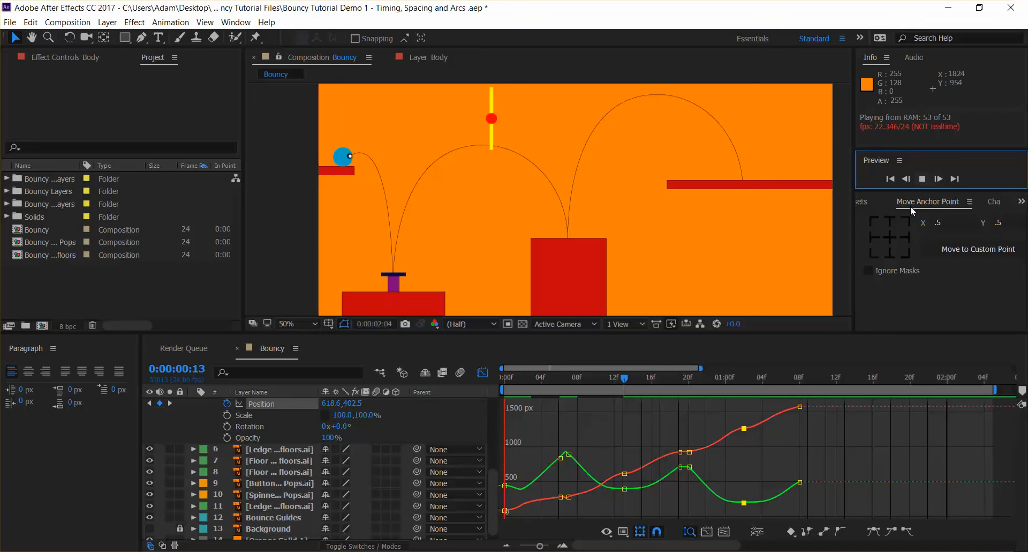
pyautogui.click(921, 179)
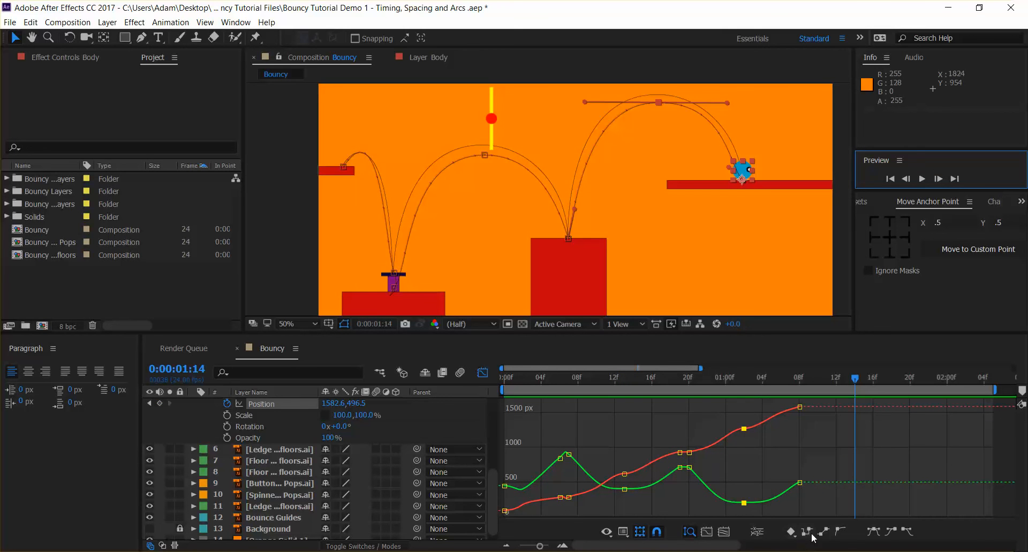
# - Convert the Body's Position keyframes at 0:00:01:02, frame 13 and frame 0 to Auto Bezier and play back the bounce
pyautogui.click(840, 533)
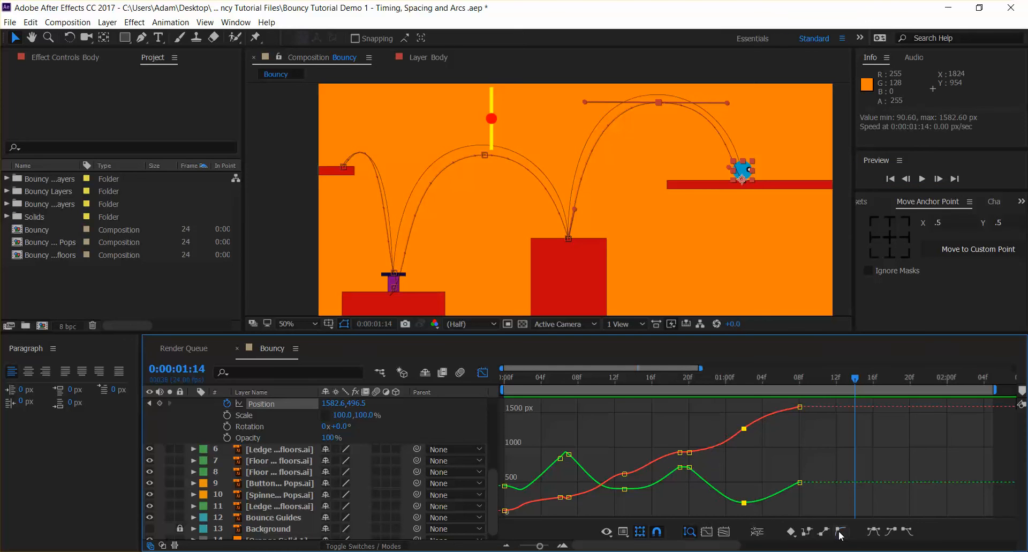
pyautogui.click(624, 474)
pyautogui.click(840, 532)
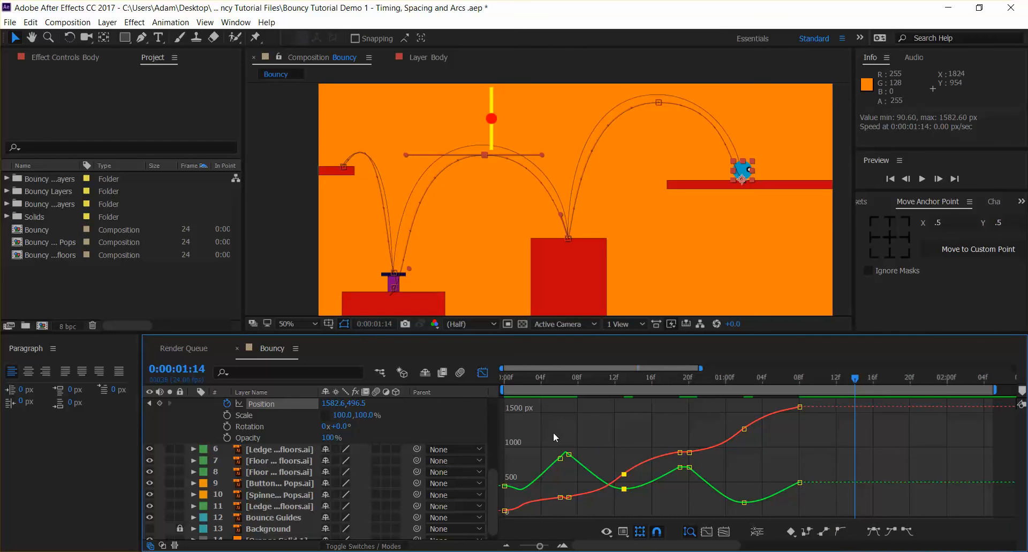
pyautogui.click(505, 485)
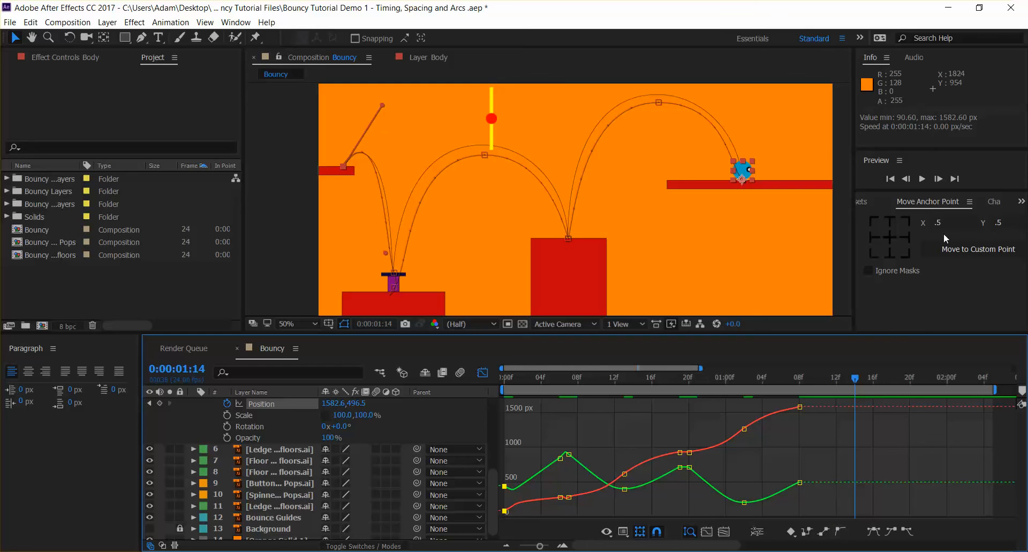
pyautogui.click(923, 178)
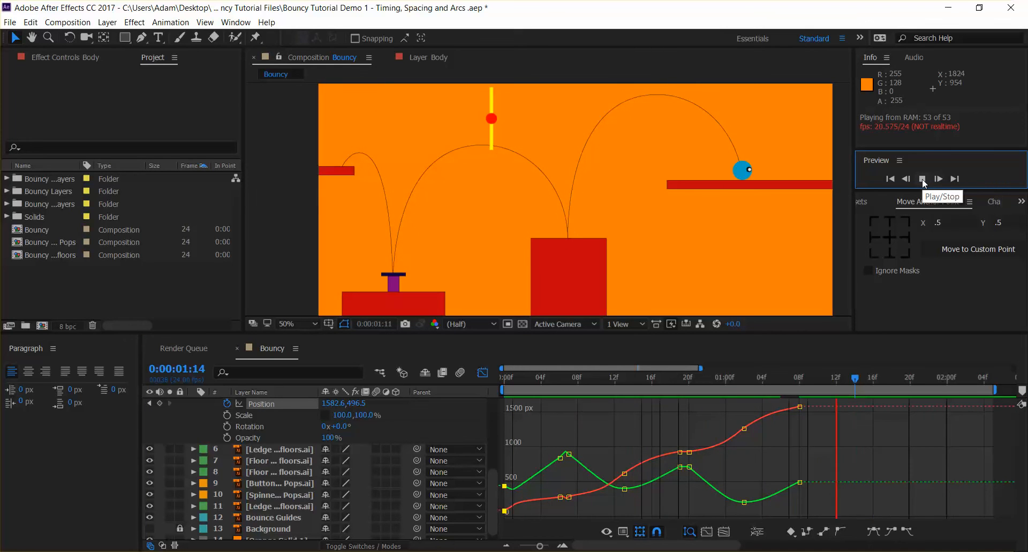
pyautogui.click(923, 180)
# - Apply Easy Ease Out to the Body's Position keyframes at 0:00:01:02, frame 13 and frame 0, and play back the animation
pyautogui.click(749, 428)
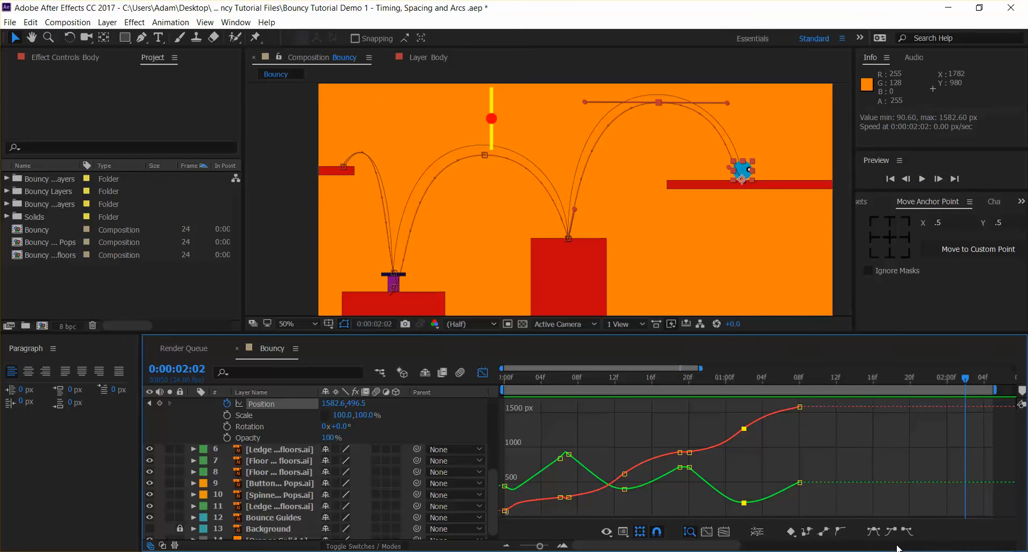
pyautogui.click(908, 531)
pyautogui.moveTo(626, 474)
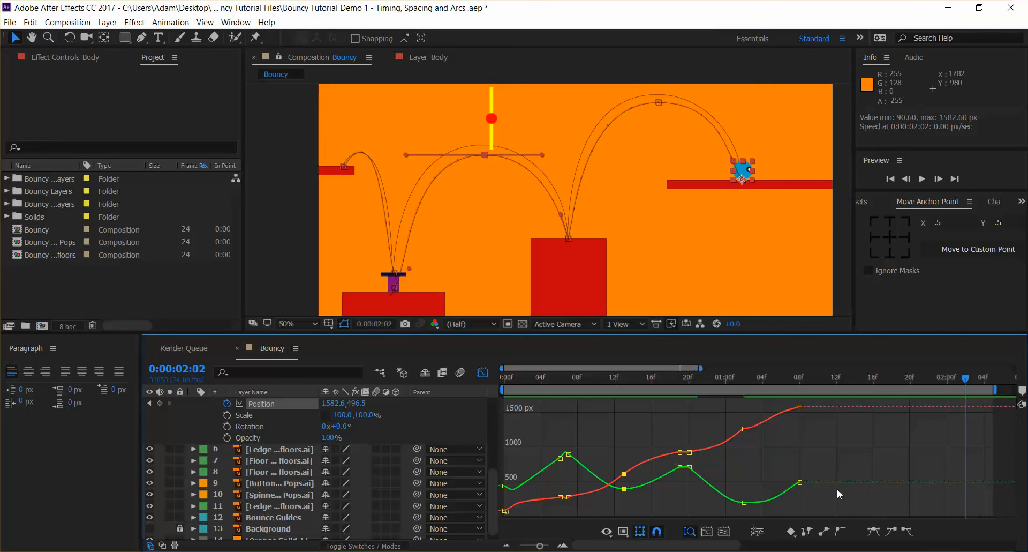
pyautogui.click(910, 530)
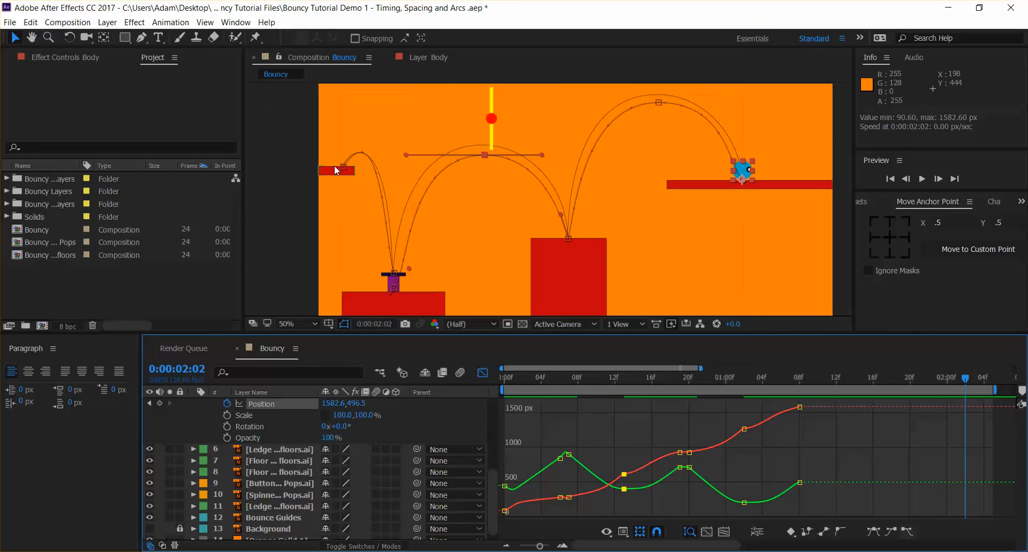
pyautogui.click(343, 167)
pyautogui.click(907, 532)
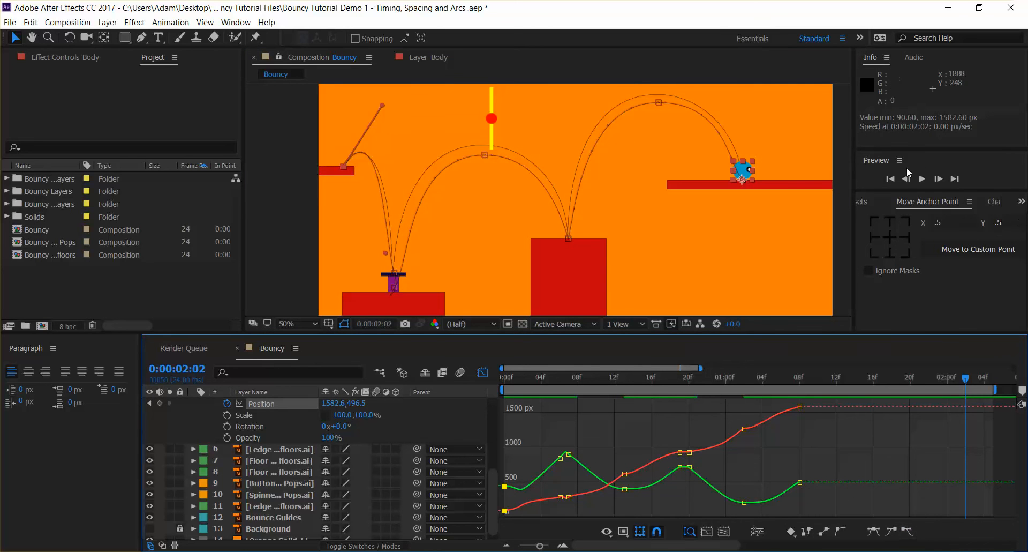
pyautogui.click(923, 179)
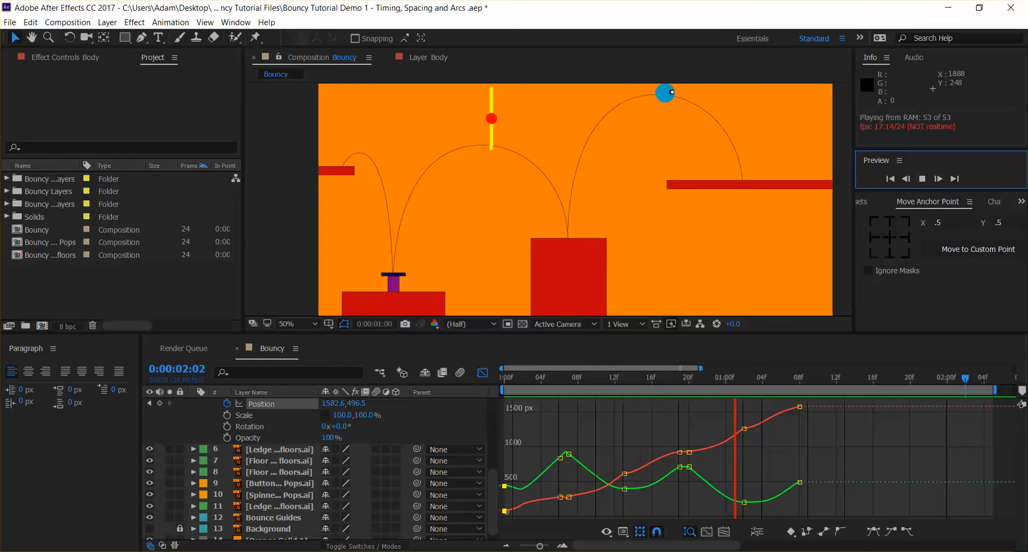
# - Switch to the Word list of animation principles, highlight "Slow in Slow Out - Graph editor" and "Squash and stretch", and return to After Effects
pyautogui.click(350, 551)
pyautogui.click(282, 502)
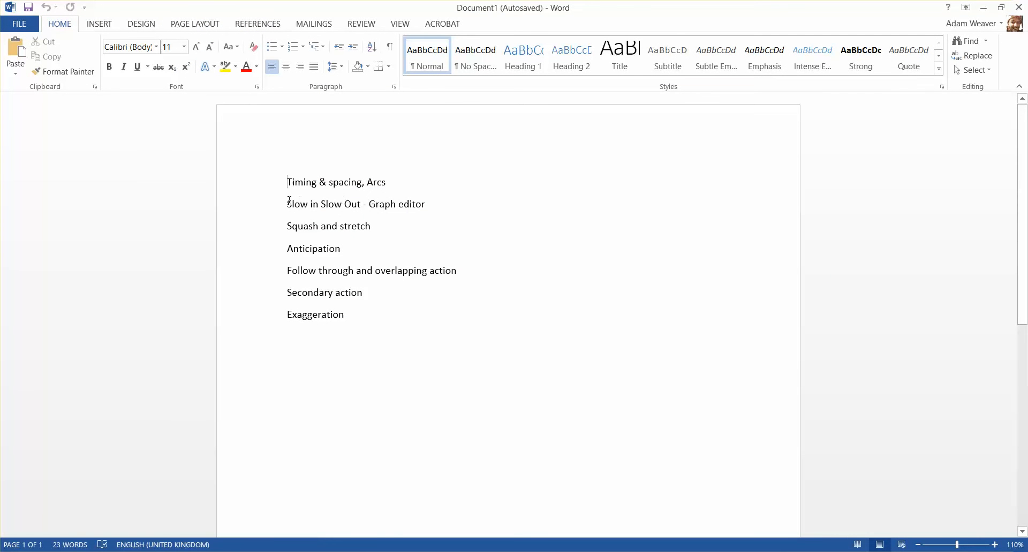
pyautogui.moveTo(291, 203); pyautogui.dragTo(459, 213)
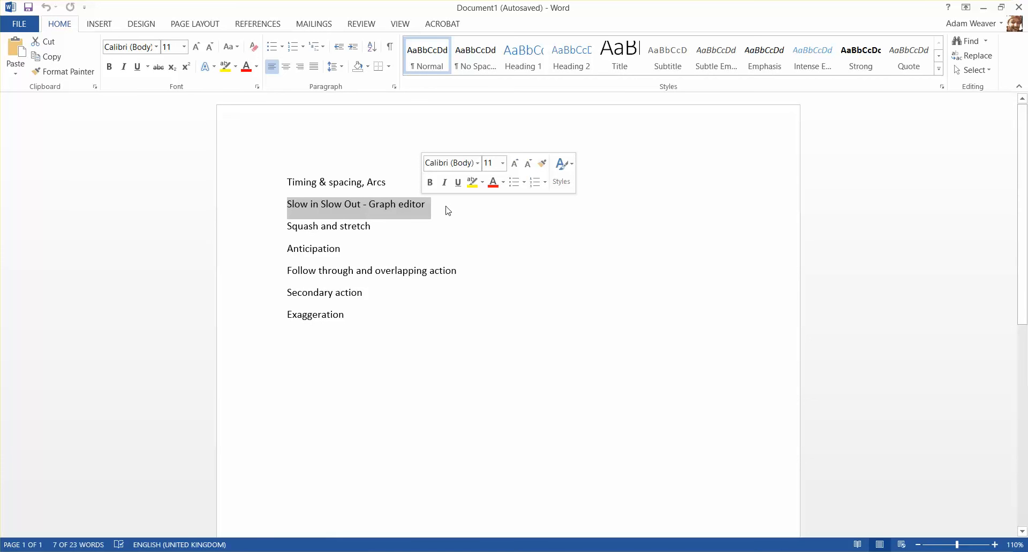
pyautogui.moveTo(288, 227); pyautogui.dragTo(379, 227)
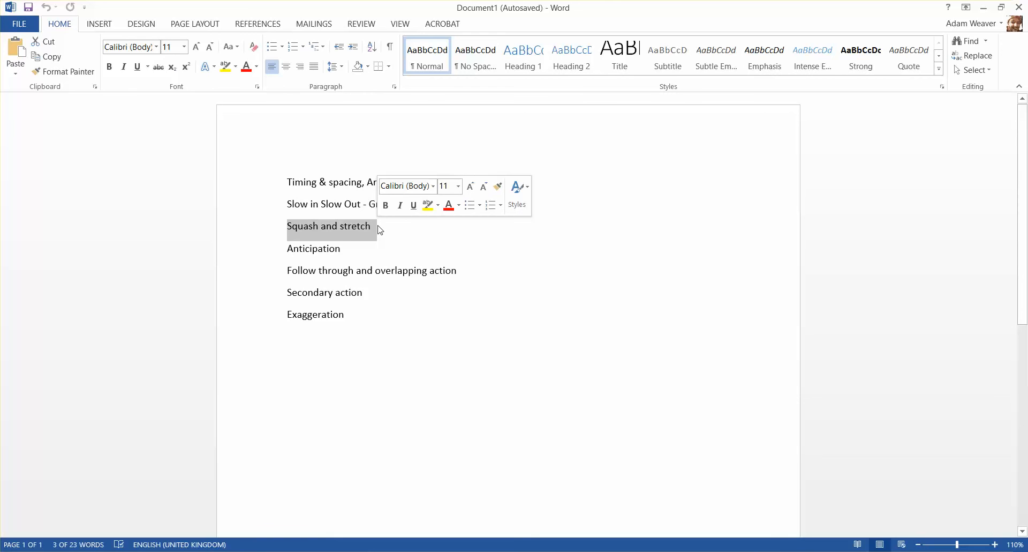
pyautogui.click(989, 7)
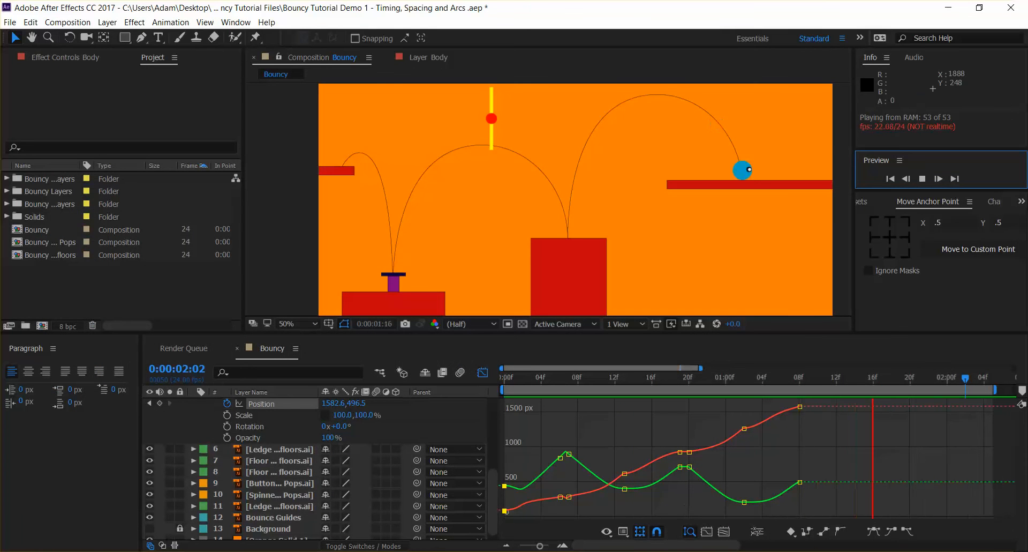